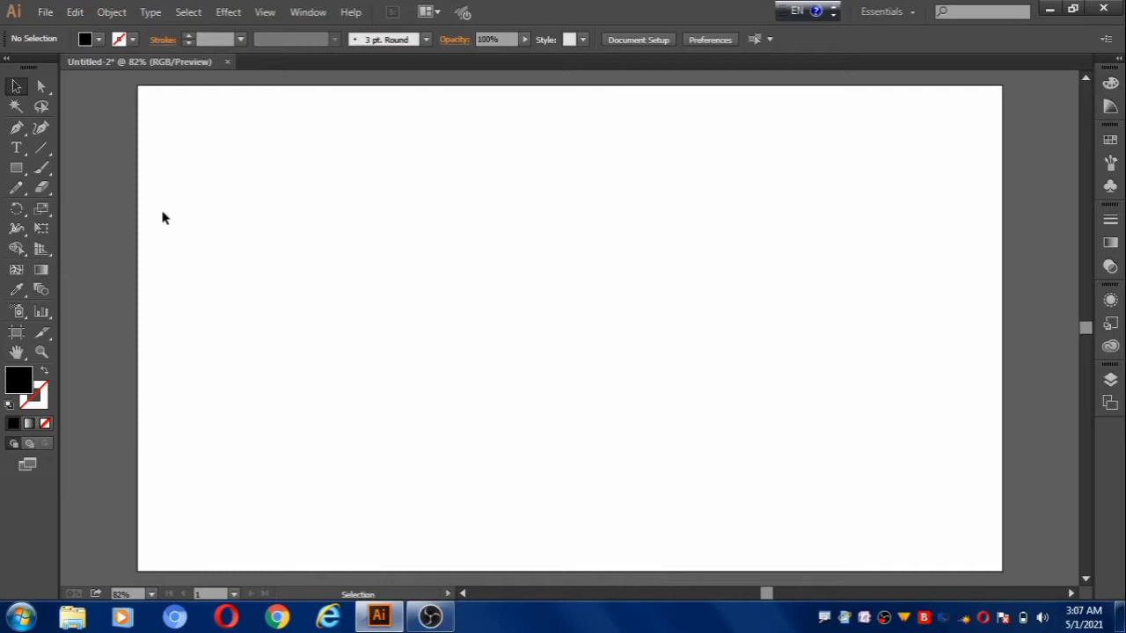
Add the point text "MASK" in black Impact Regular 72 pt near the middle of the artboard.
{"action": "left_click", "coordinate": [17, 149]}
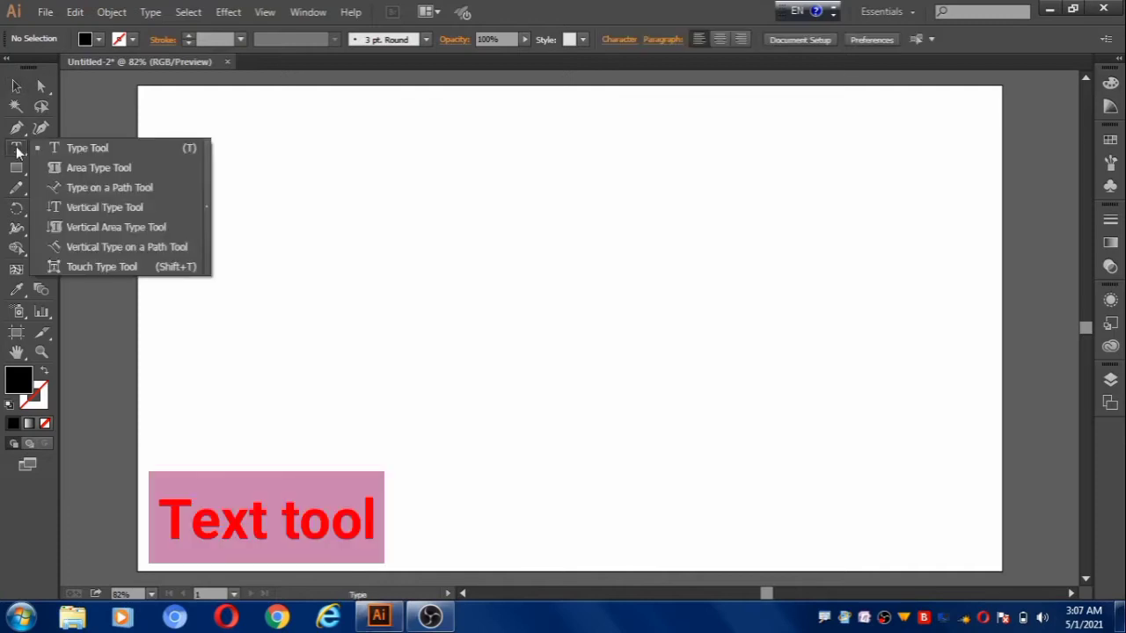
{"action": "left_click", "coordinate": [116, 142]}
{"action": "left_click", "coordinate": [477, 299]}
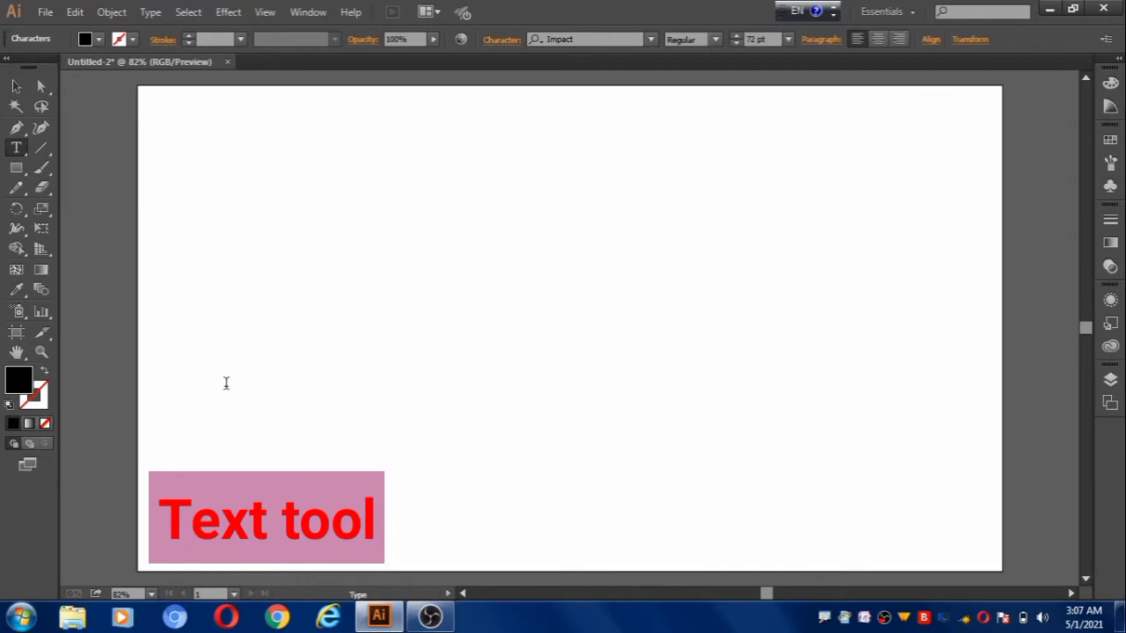
{"action": "type", "text": "MAS"}
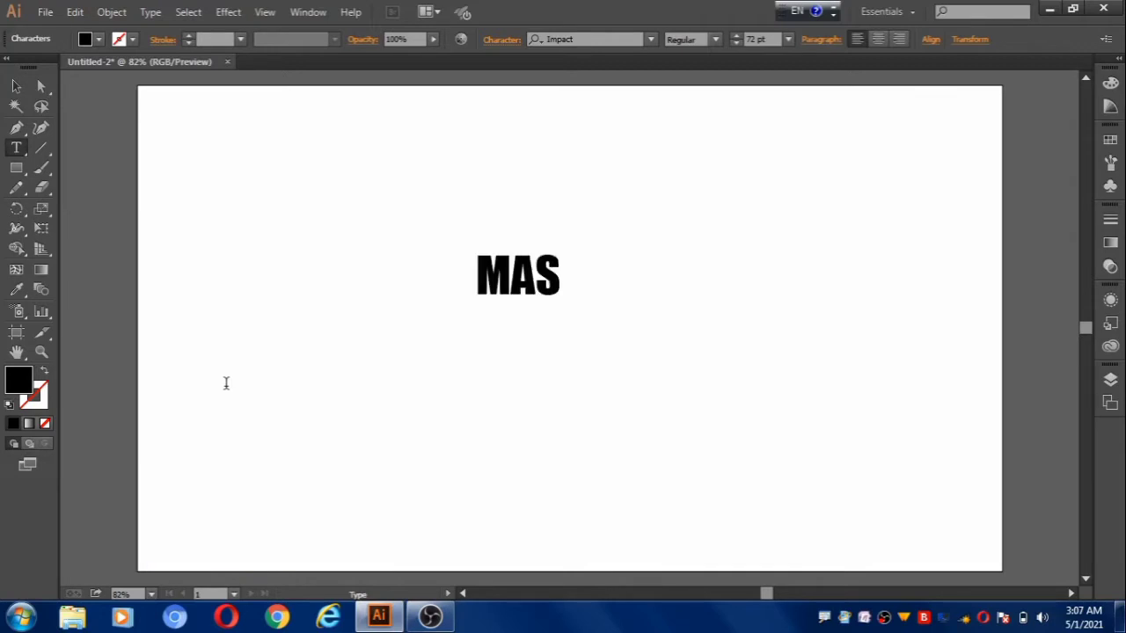
{"action": "type", "text": "K"}
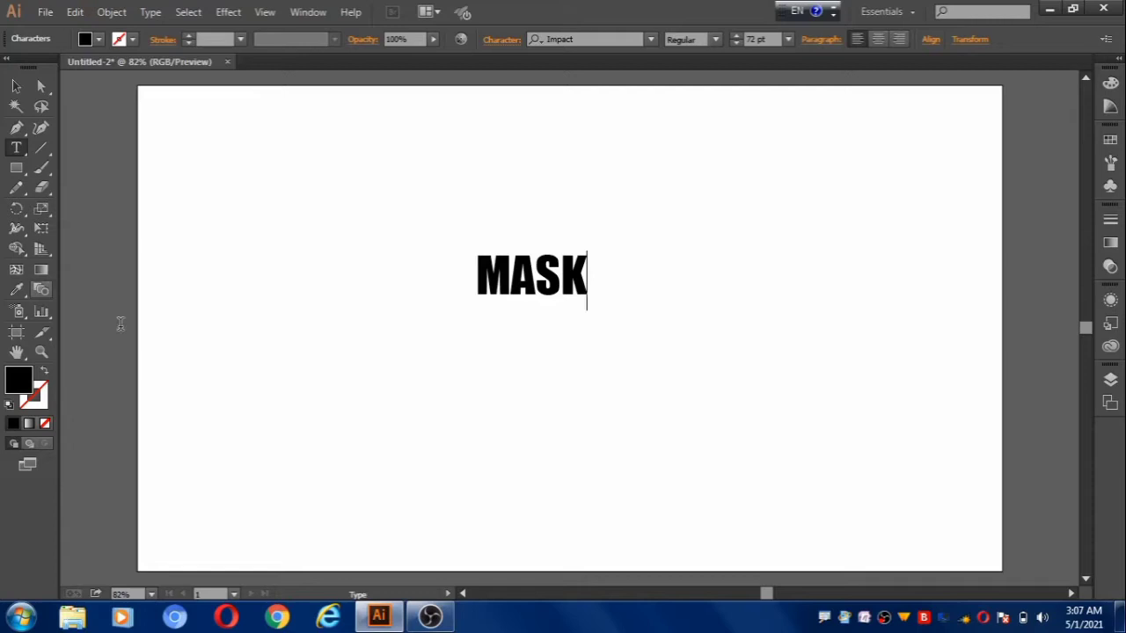
{"action": "left_click", "coordinate": [16, 86]}
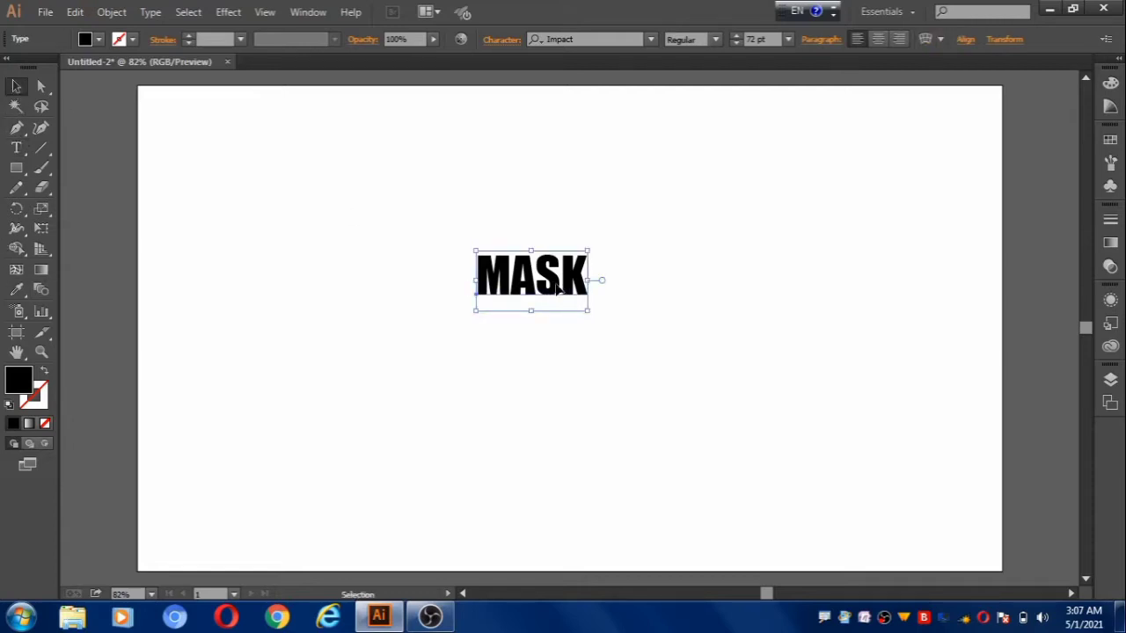
Duplicate the MASK text into the artboard's upper-left corner and enlarge the central original to about 222 pt.
{"action": "left_click_drag", "start_coordinate": [556, 290], "coordinate": [230, 139]}
{"action": "left_click", "coordinate": [528, 264]}
{"action": "left_click_drag", "start_coordinate": [588, 311], "coordinate": [741, 437]}
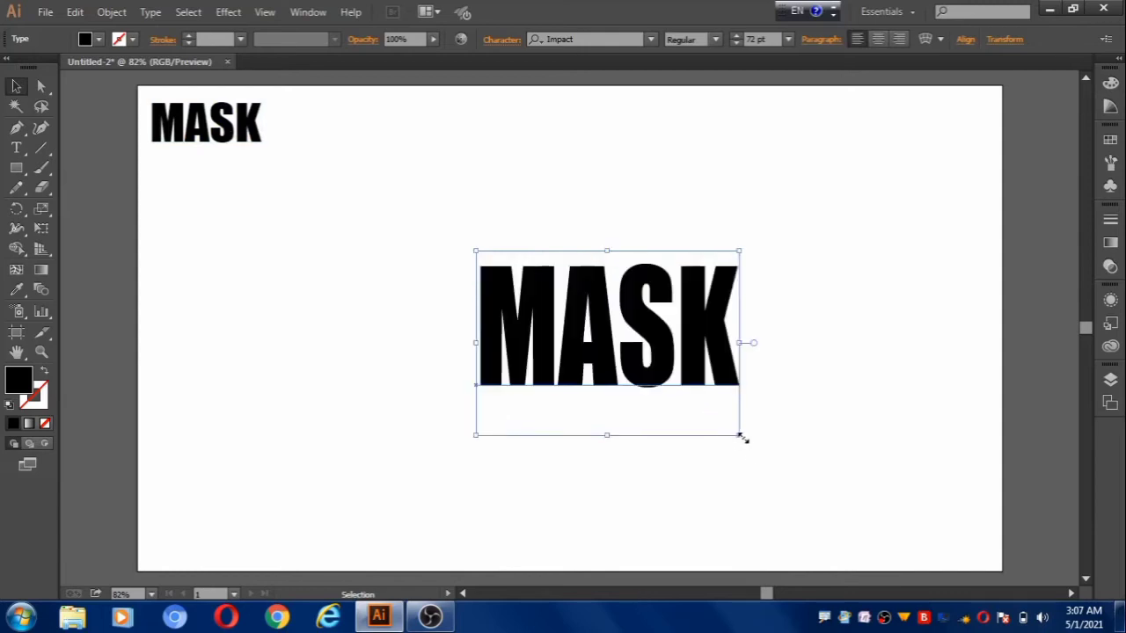
{"action": "left_click_drag", "start_coordinate": [567, 363], "coordinate": [494, 330]}
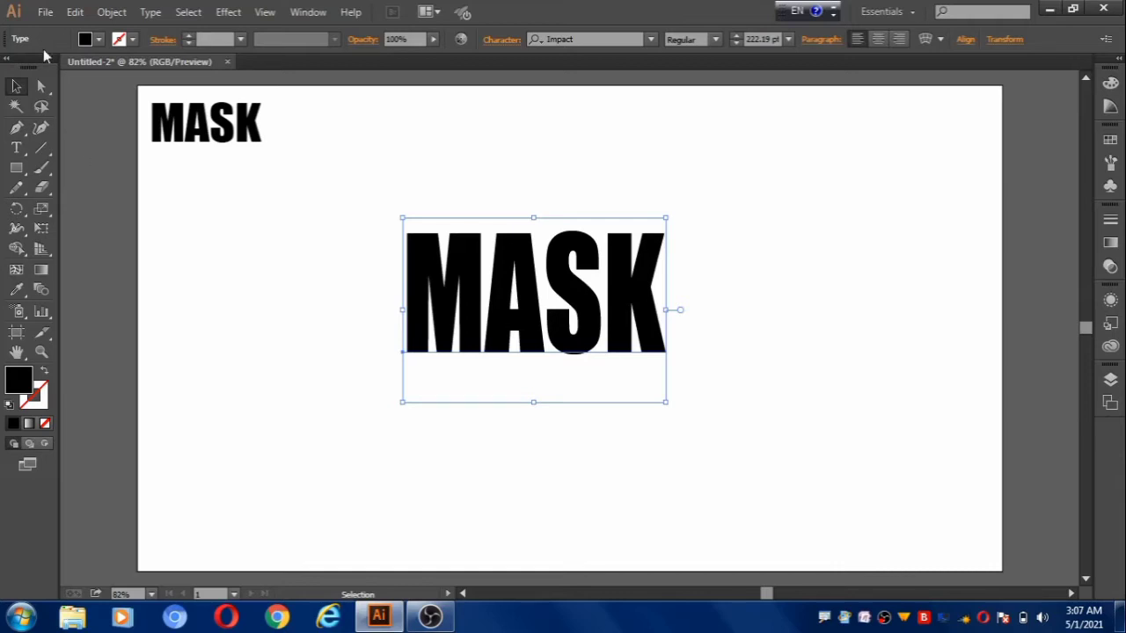
Place the image Multiple colors.jpg over the large MASK text as a square about 498 px wide.
{"action": "left_click", "coordinate": [42, 14]}
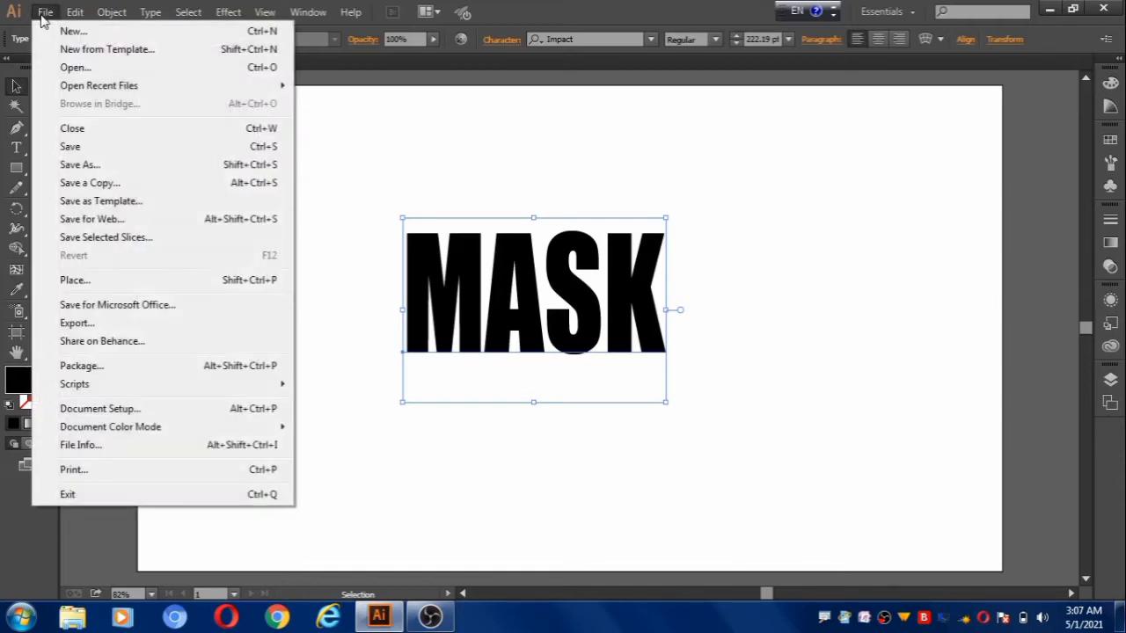
{"action": "left_click", "coordinate": [88, 281]}
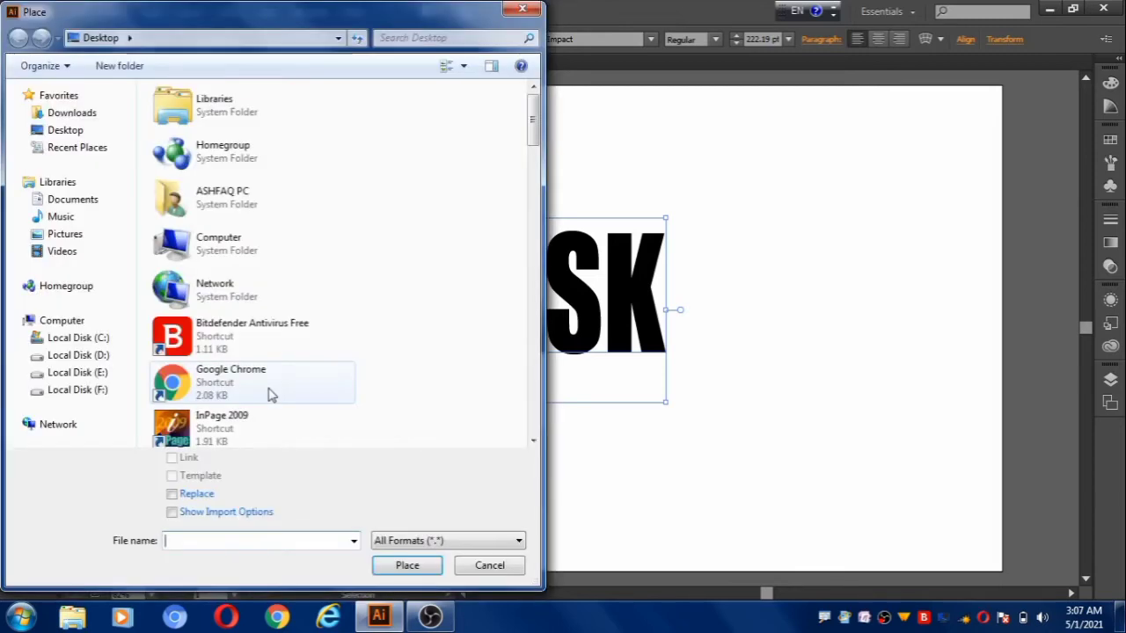
{"action": "left_click_drag", "start_coordinate": [532, 131], "coordinate": [525, 358]}
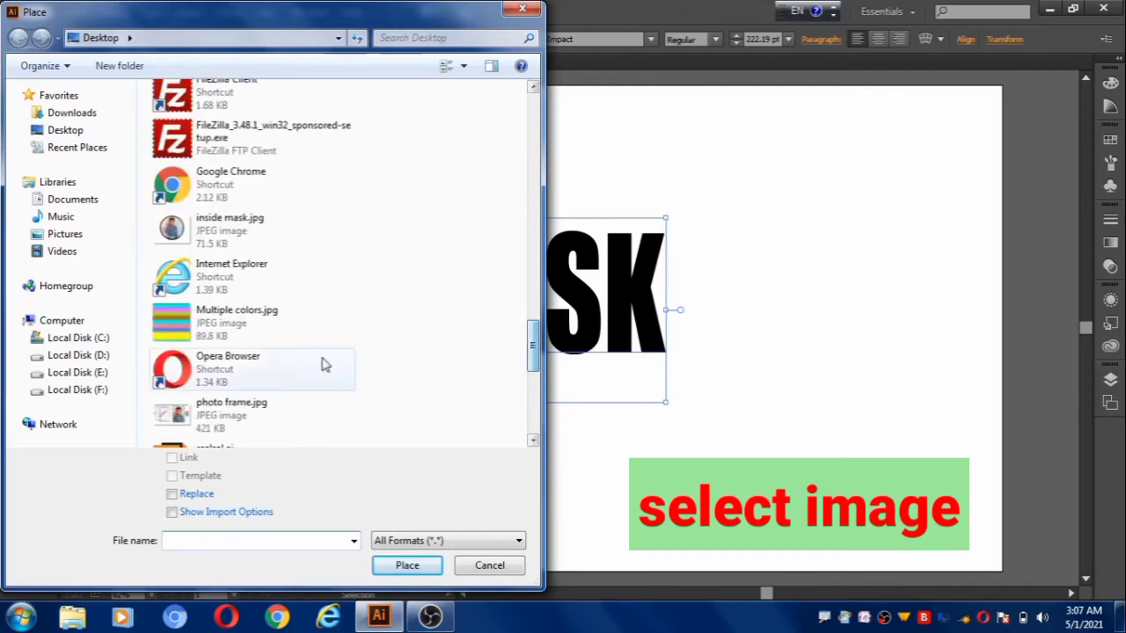
{"action": "left_click", "coordinate": [242, 323]}
{"action": "left_click", "coordinate": [406, 565]}
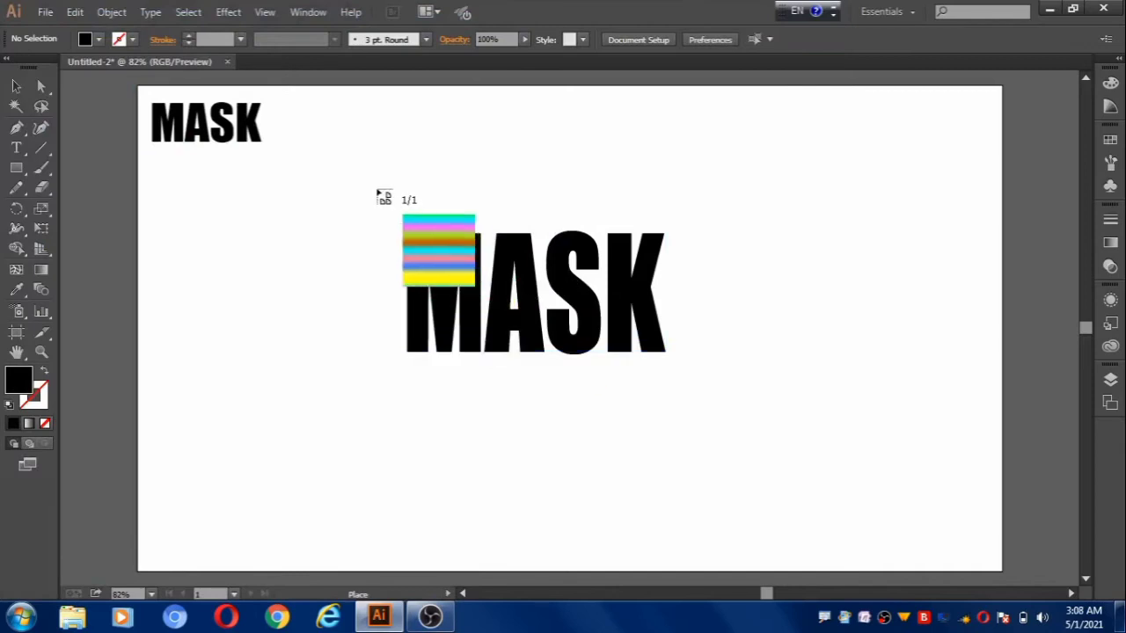
{"action": "left_click_drag", "start_coordinate": [370, 151], "coordinate": [706, 483]}
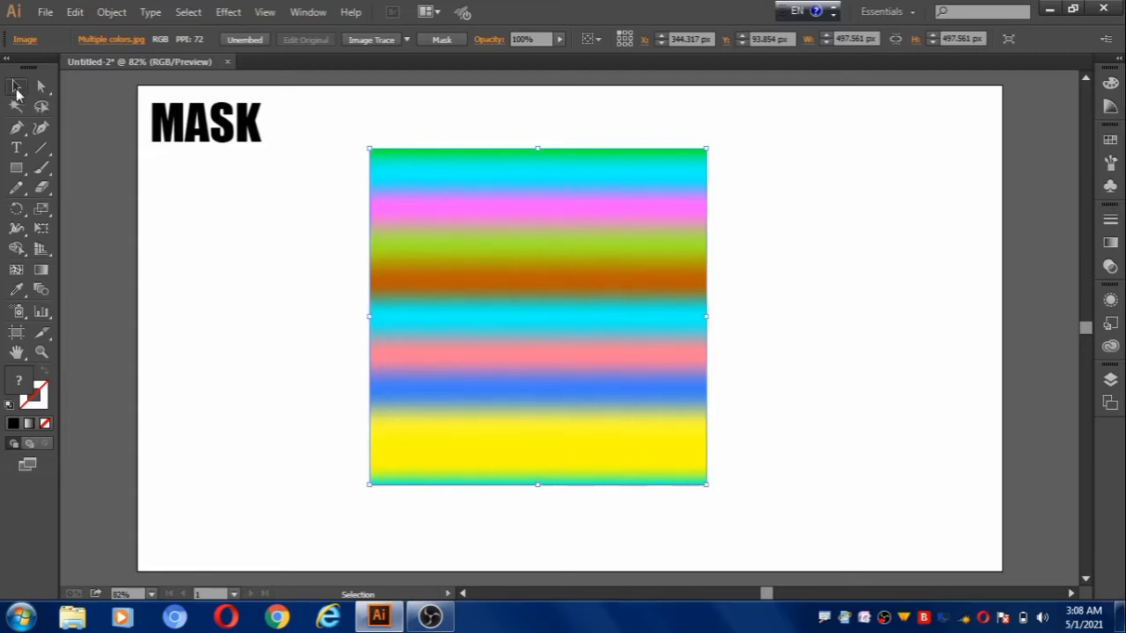
Send the striped image to the back and move the large MASK text slightly up over its upper stripes.
{"action": "right_click", "coordinate": [516, 317]}
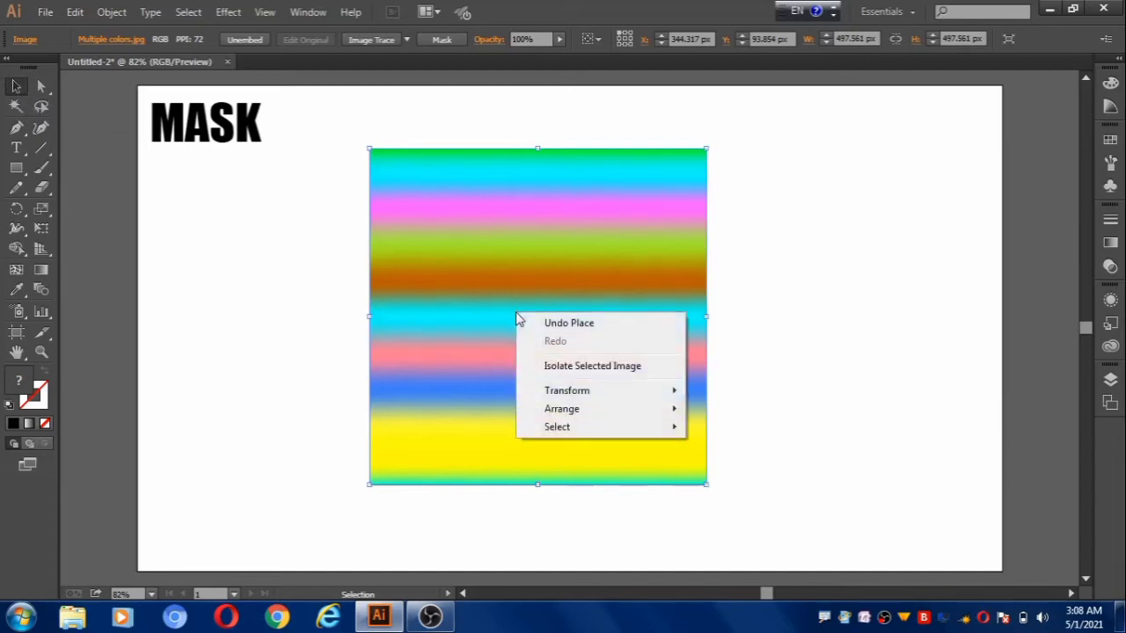
{"action": "mouse_move", "coordinate": [580, 413]}
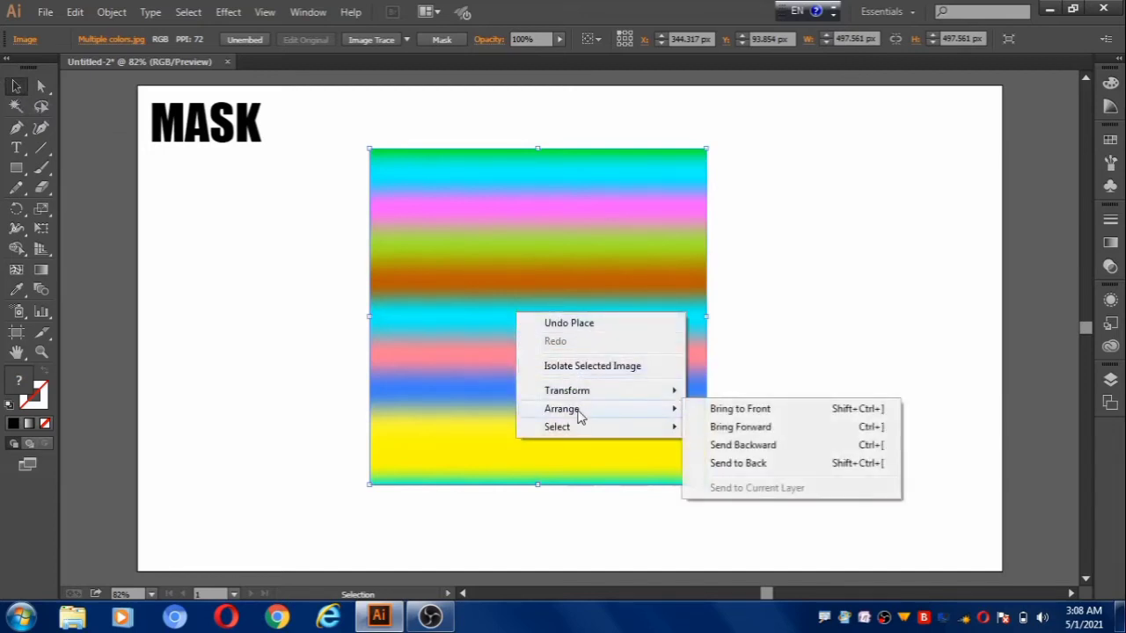
{"action": "left_click", "coordinate": [778, 466]}
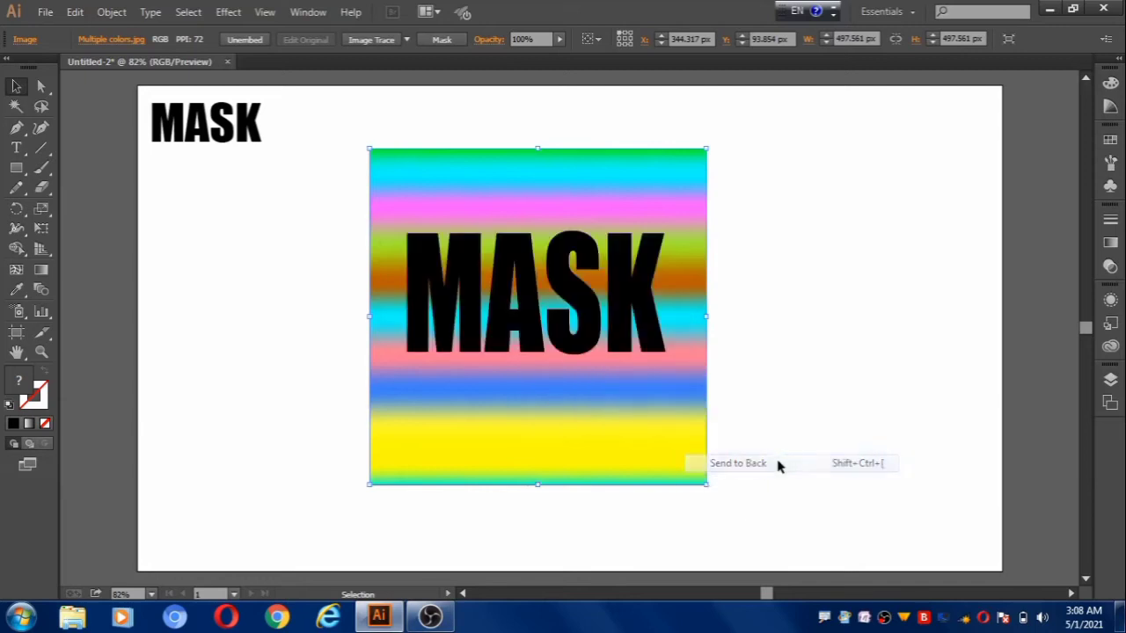
{"action": "left_click", "coordinate": [473, 324]}
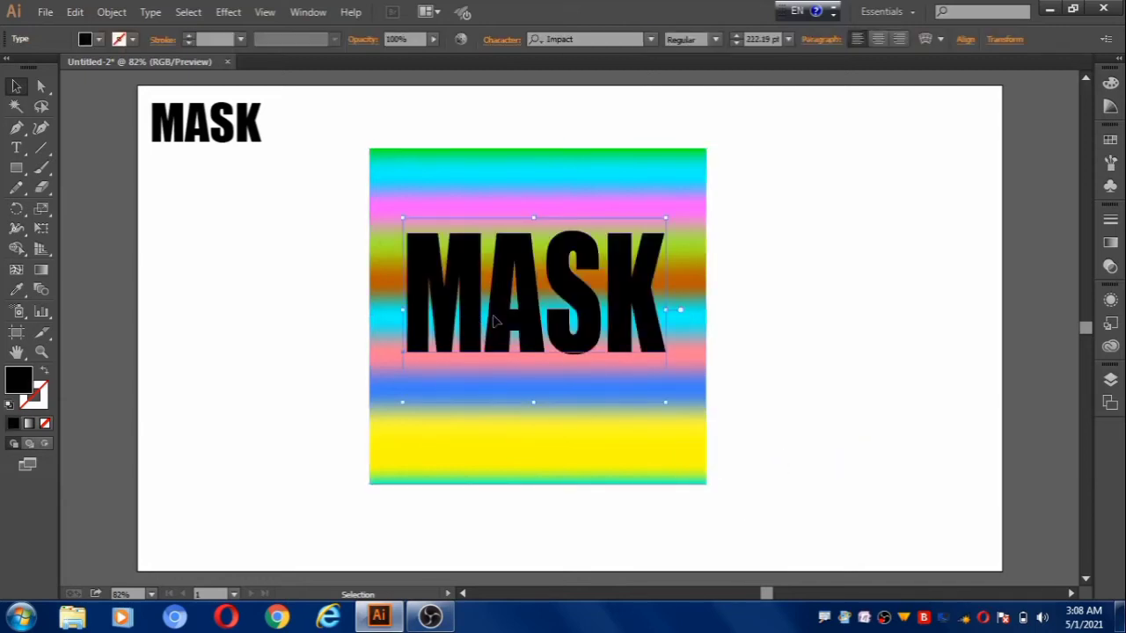
{"action": "left_click_drag", "start_coordinate": [522, 325], "coordinate": [530, 292]}
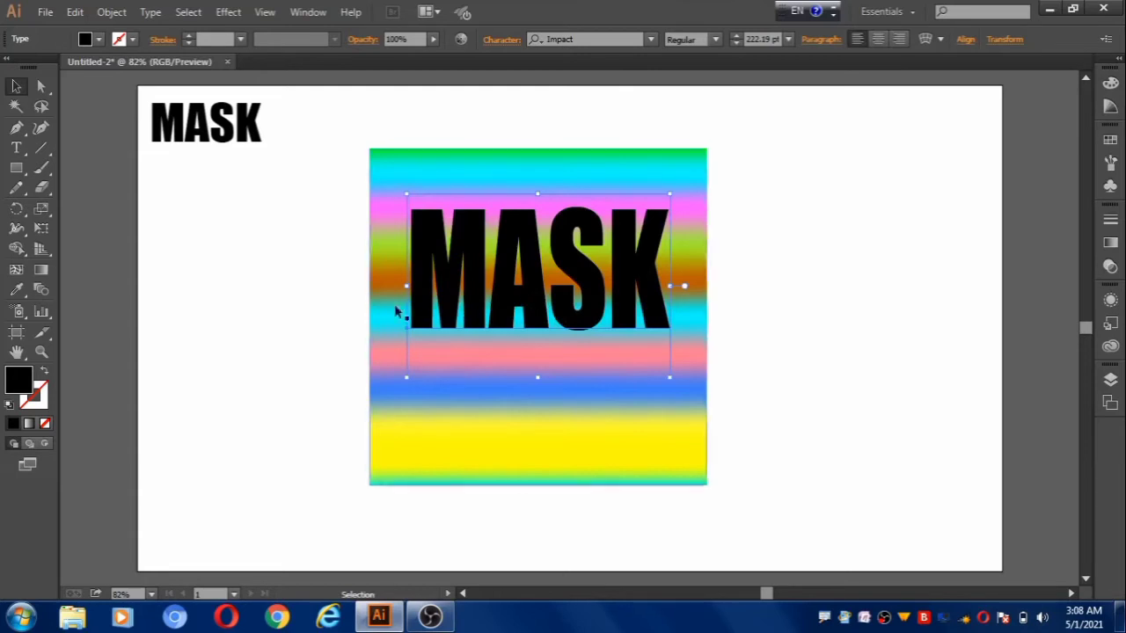
Make a clipping mask from the large MASK text and the striped image behind it.
{"action": "left_click_drag", "start_coordinate": [337, 122], "coordinate": [513, 342]}
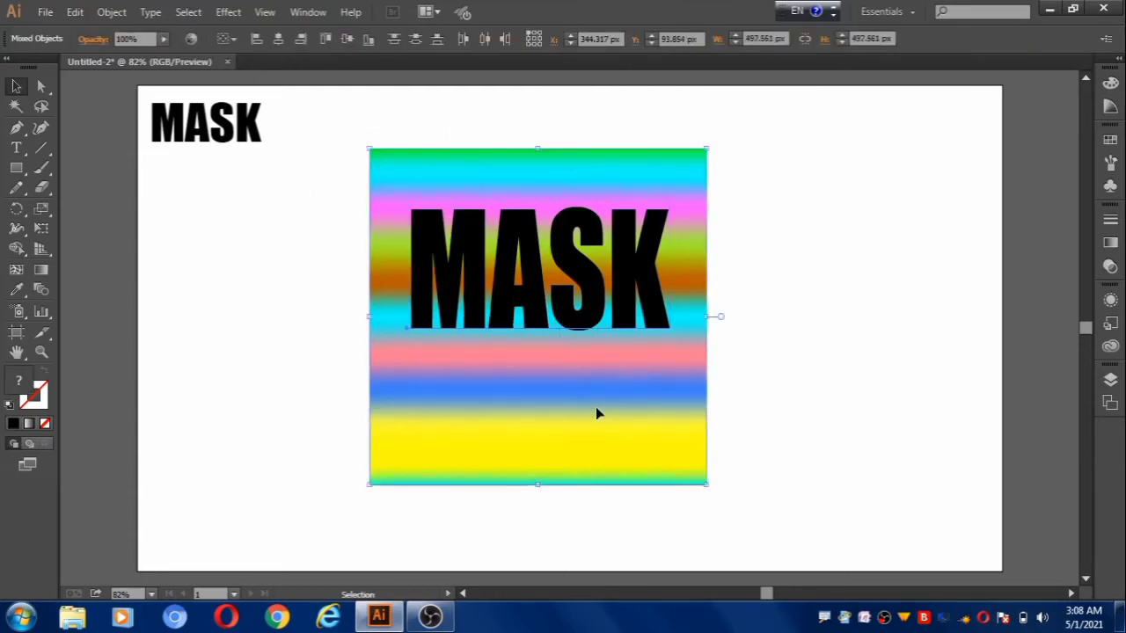
{"action": "right_click", "coordinate": [527, 253]}
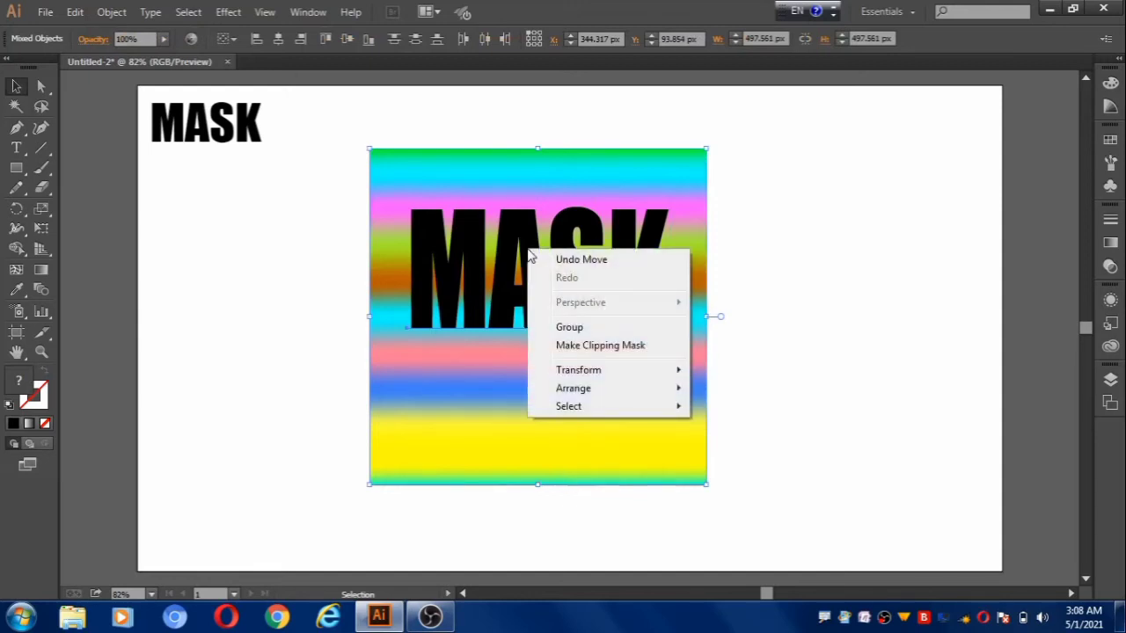
{"action": "left_click", "coordinate": [592, 349]}
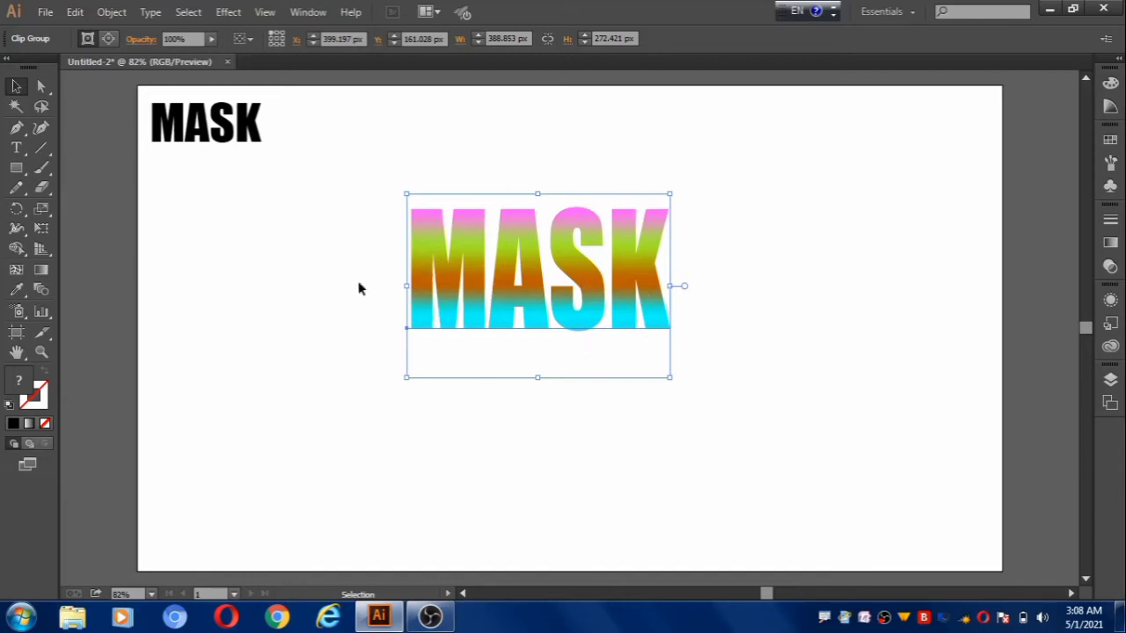
Apply 3D Extrude & Bevel to the clipped text with Off-Axis Front position and 50 pt depth, and move it to the artboard's right side.
{"action": "left_click", "coordinate": [231, 13]}
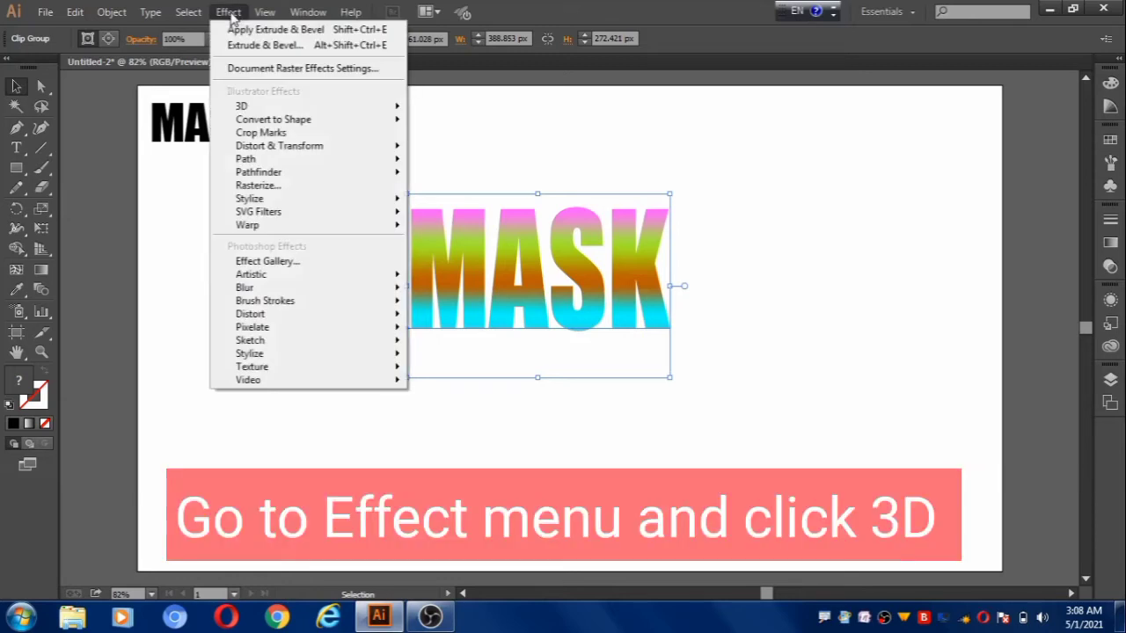
{"action": "mouse_move", "coordinate": [261, 108]}
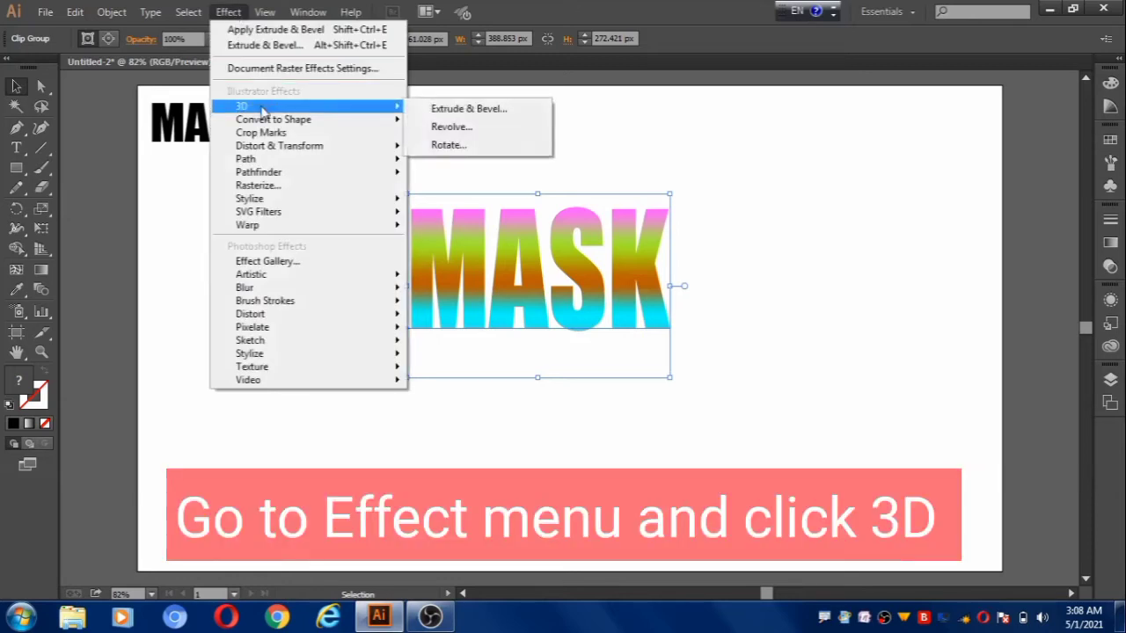
{"action": "left_click", "coordinate": [480, 110]}
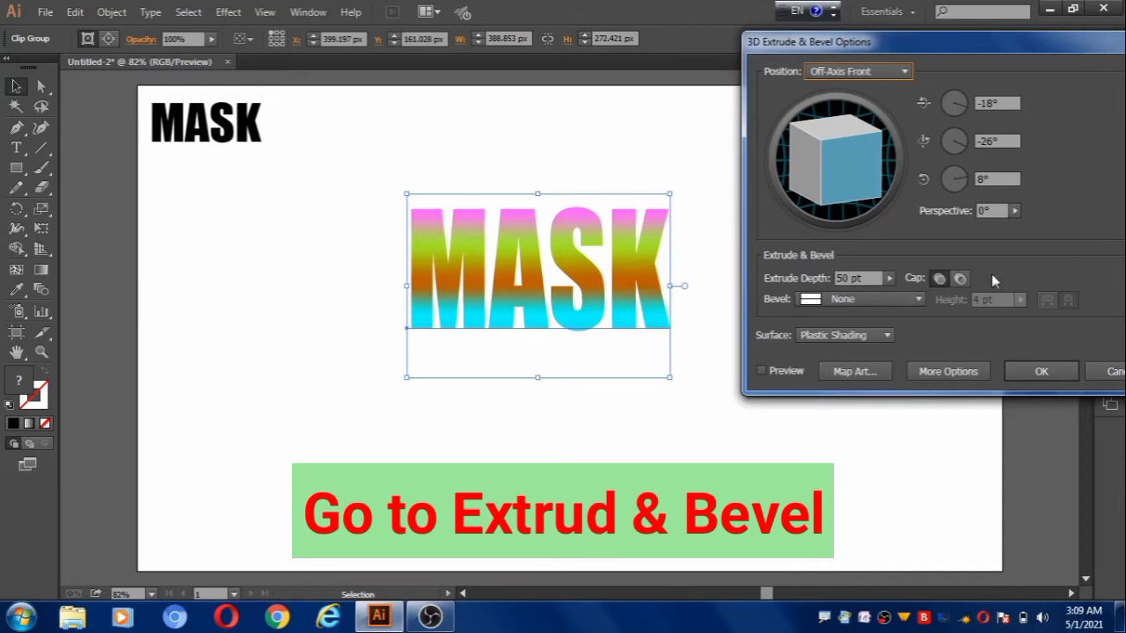
{"action": "left_click", "coordinate": [762, 371]}
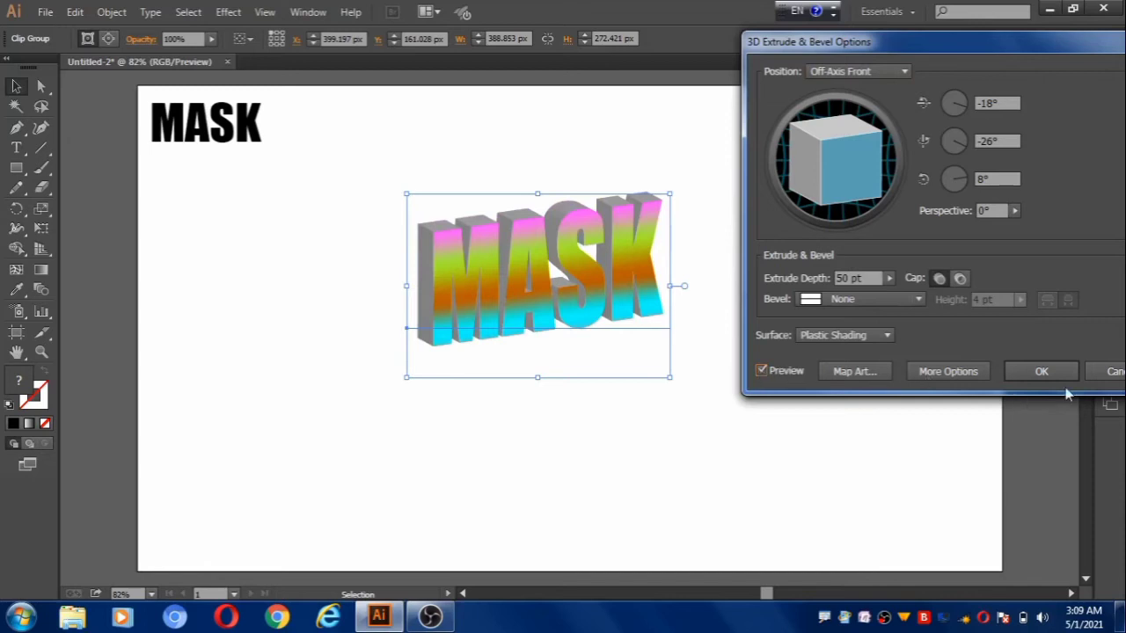
{"action": "left_click", "coordinate": [1041, 373]}
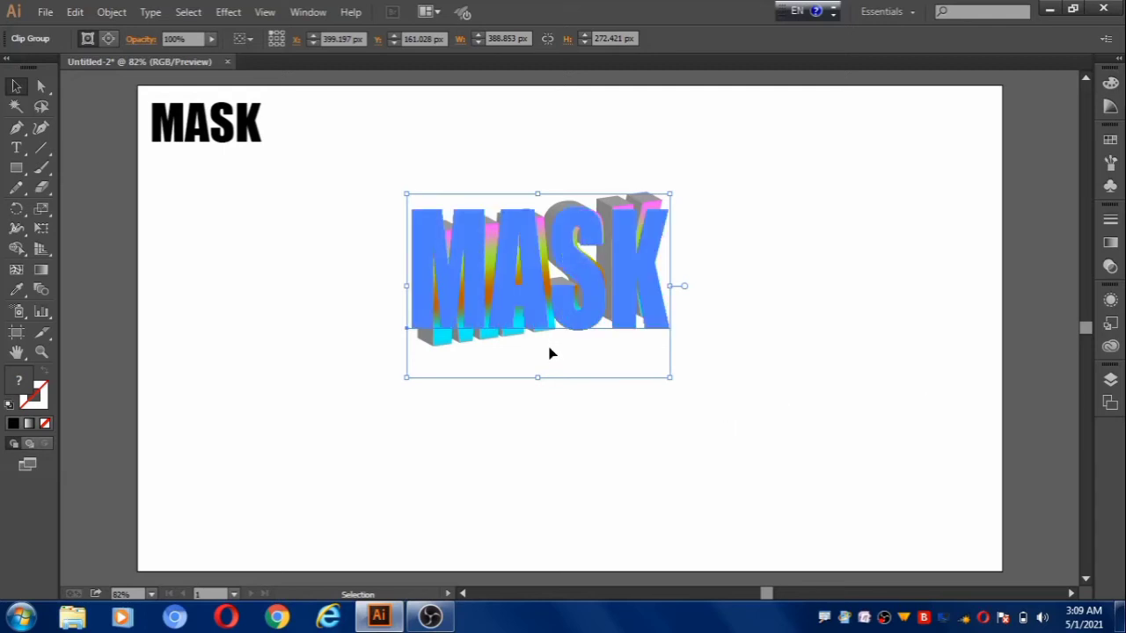
{"action": "left_click_drag", "start_coordinate": [551, 332], "coordinate": [871, 387]}
{"action": "left_click", "coordinate": [419, 478]}
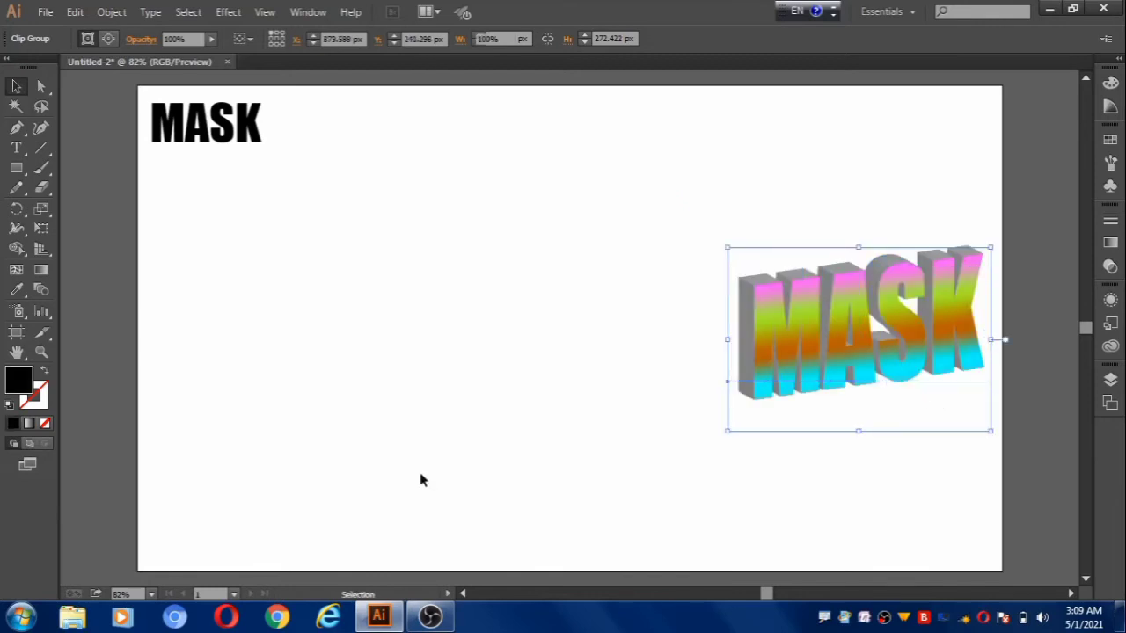
Move the small black MASK copy into the artboard's upper-left area and enlarge it to about 244 pt.
{"action": "left_click_drag", "start_coordinate": [195, 126], "coordinate": [384, 249]}
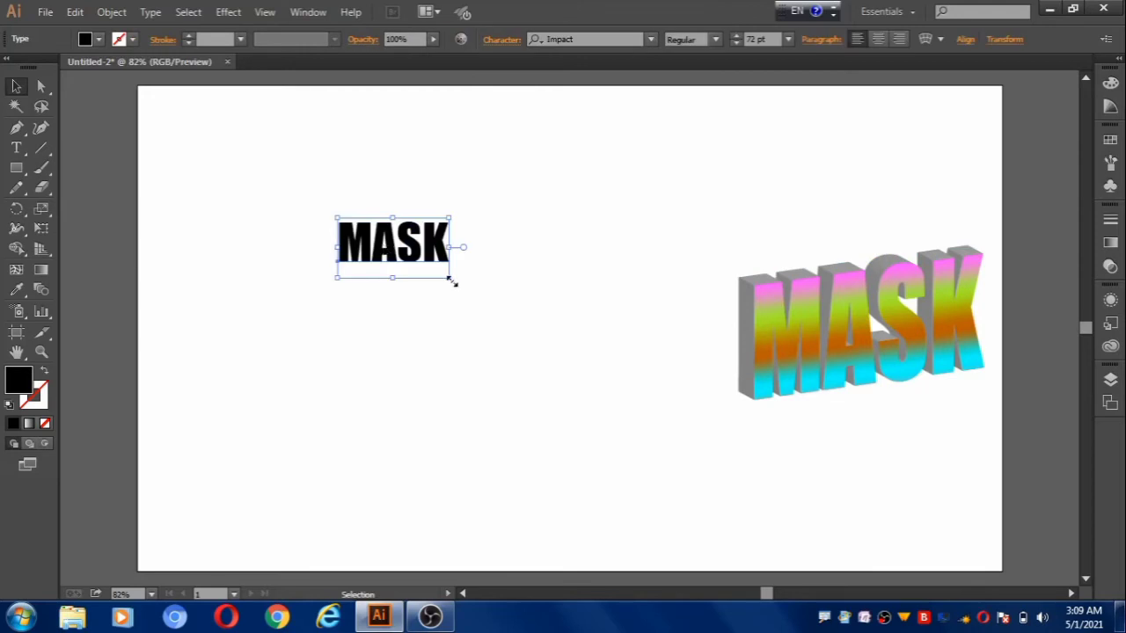
{"action": "left_click_drag", "start_coordinate": [450, 280], "coordinate": [581, 421]}
{"action": "left_click_drag", "start_coordinate": [466, 332], "coordinate": [398, 270]}
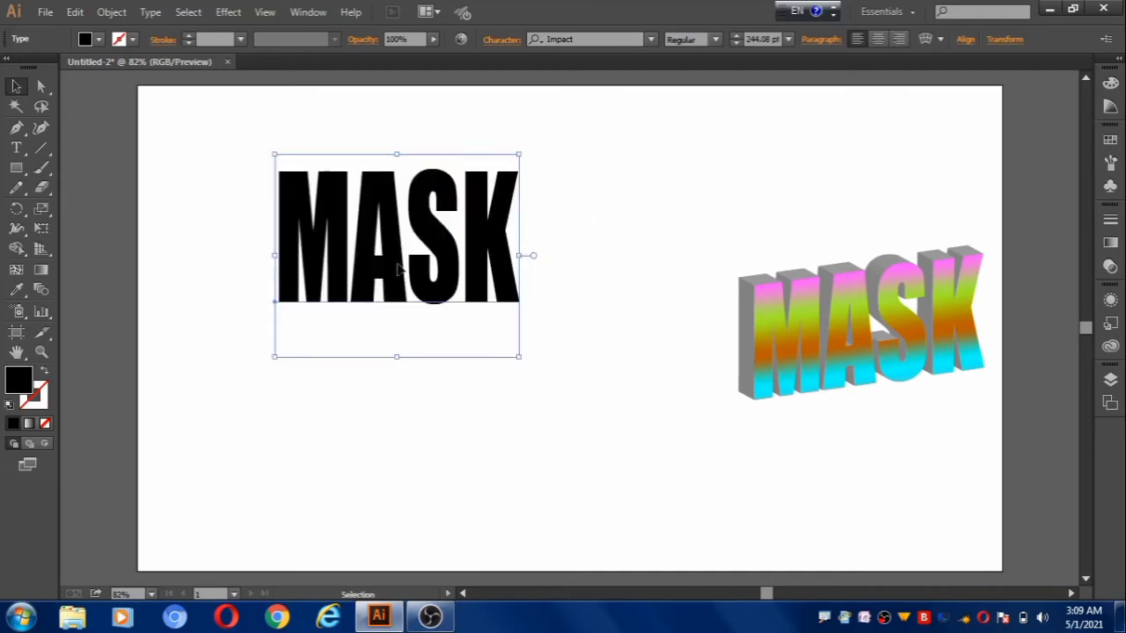
Place the photo 20210427_190820_mfnr.jpg over the black MASK text at about 505 × 673 px and send it backward behind the text.
{"action": "left_click", "coordinate": [209, 226]}
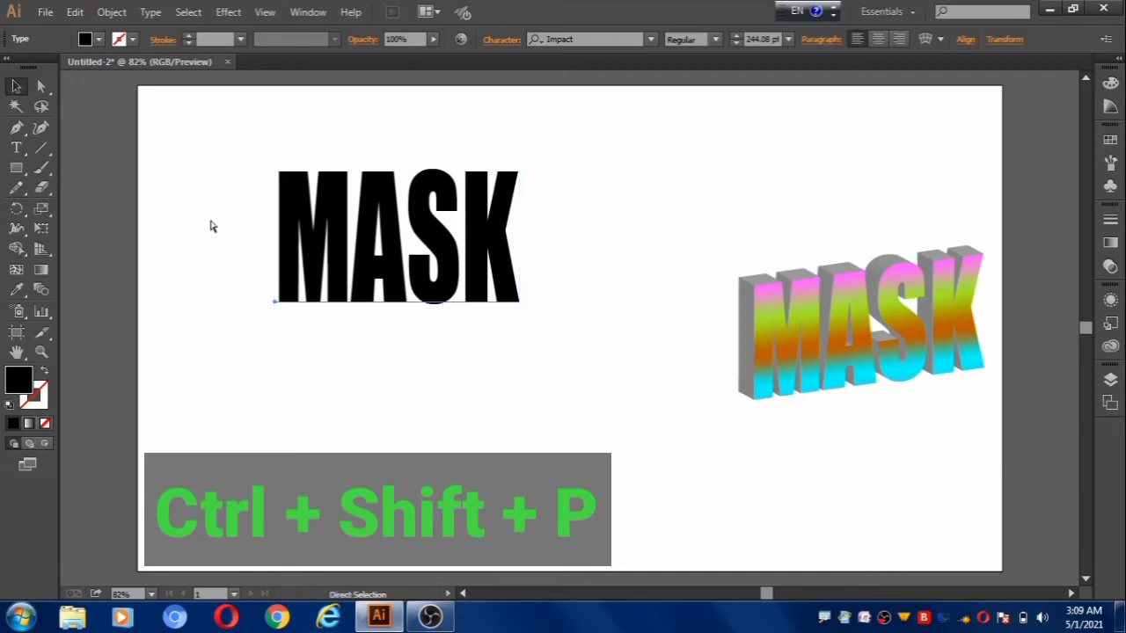
{"action": "key", "text": "ctrl+shift+p"}
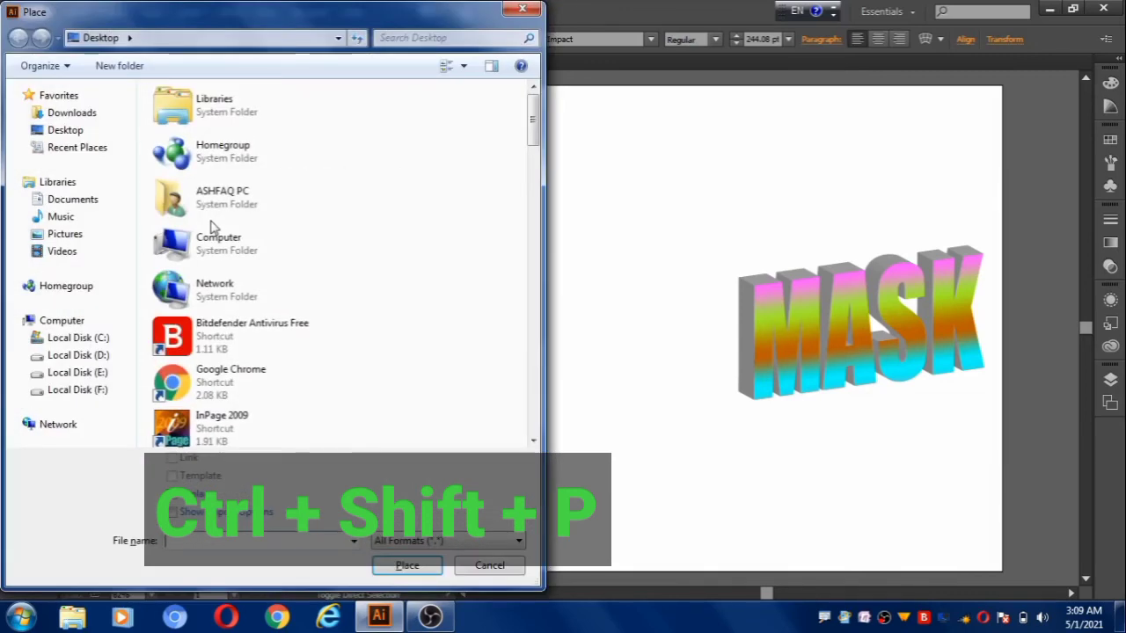
{"action": "left_click_drag", "start_coordinate": [536, 141], "coordinate": [535, 289]}
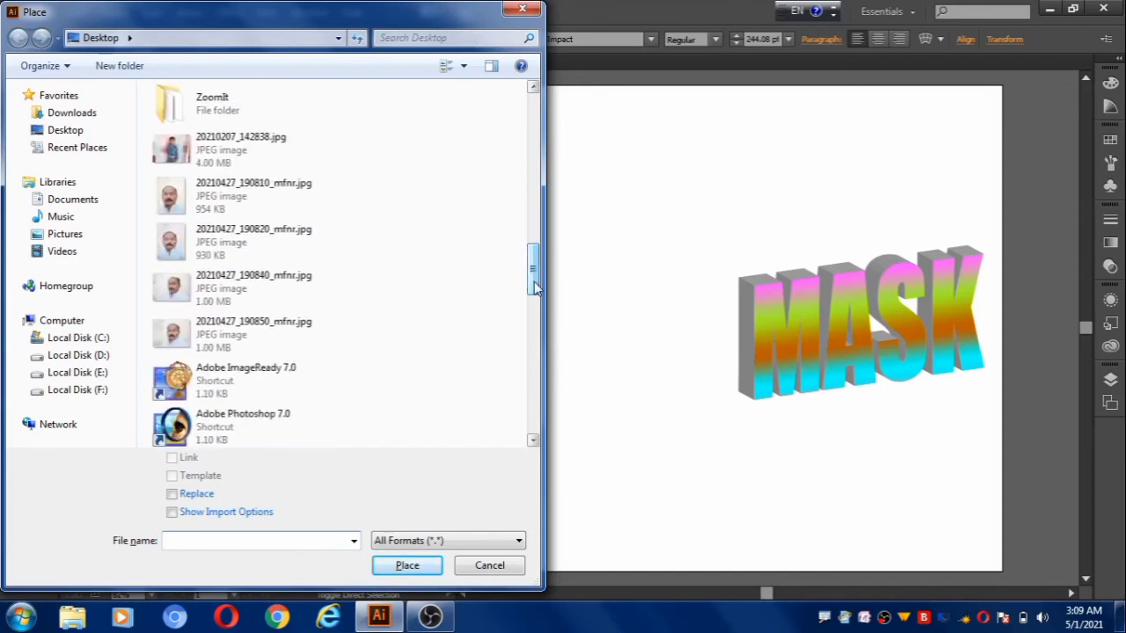
{"action": "left_click", "coordinate": [276, 246]}
{"action": "left_click", "coordinate": [407, 566]}
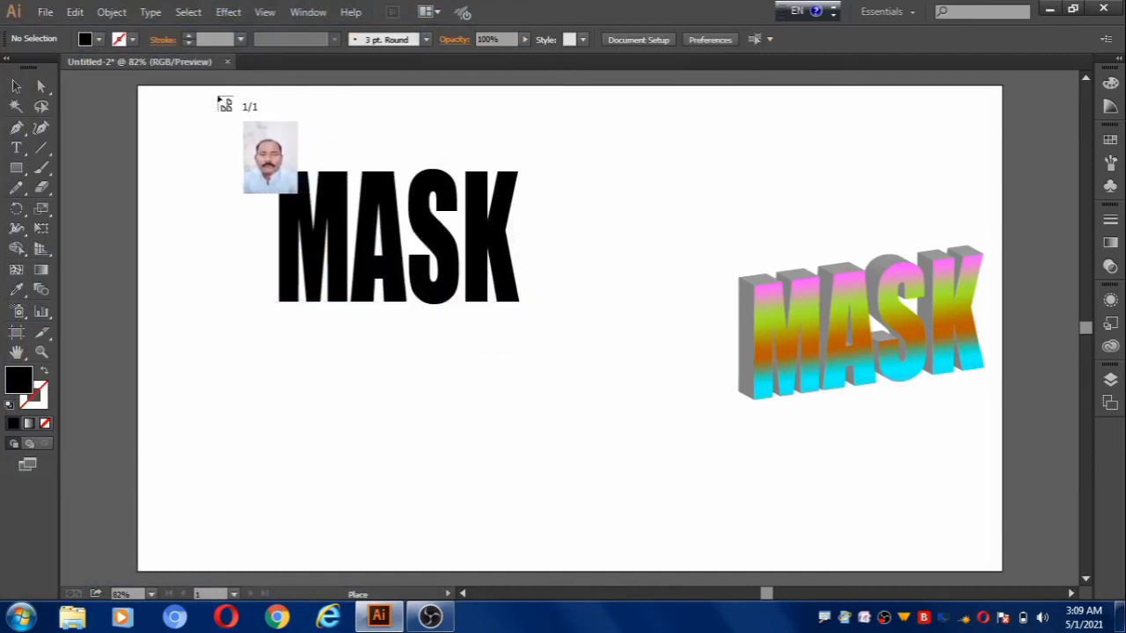
{"action": "left_click_drag", "start_coordinate": [209, 86], "coordinate": [617, 547]}
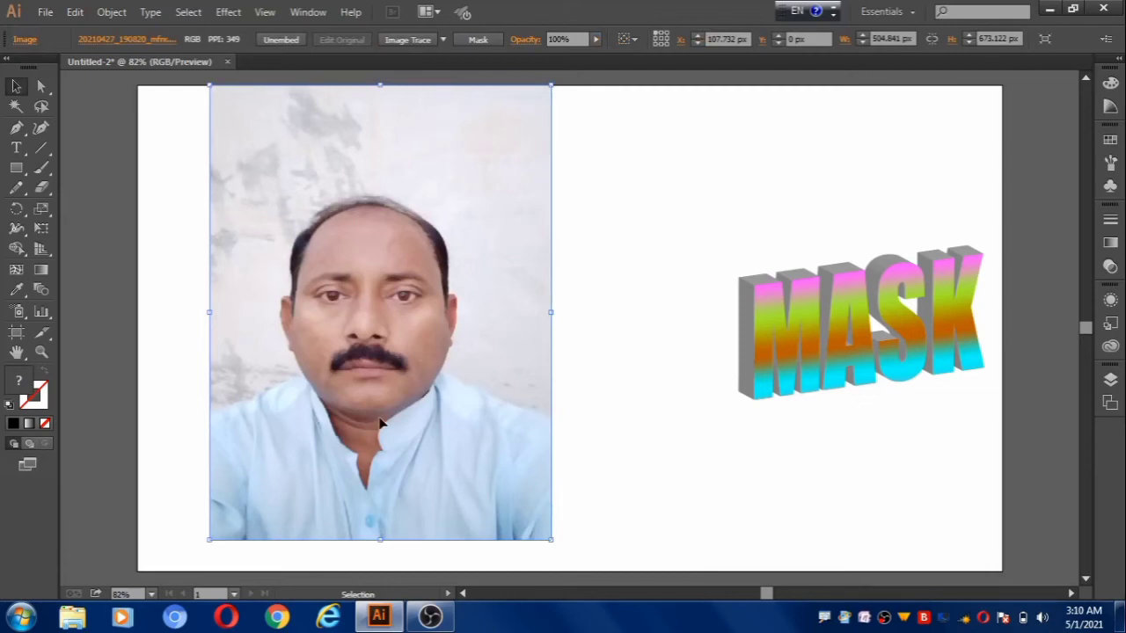
{"action": "key", "text": "ctrl"}
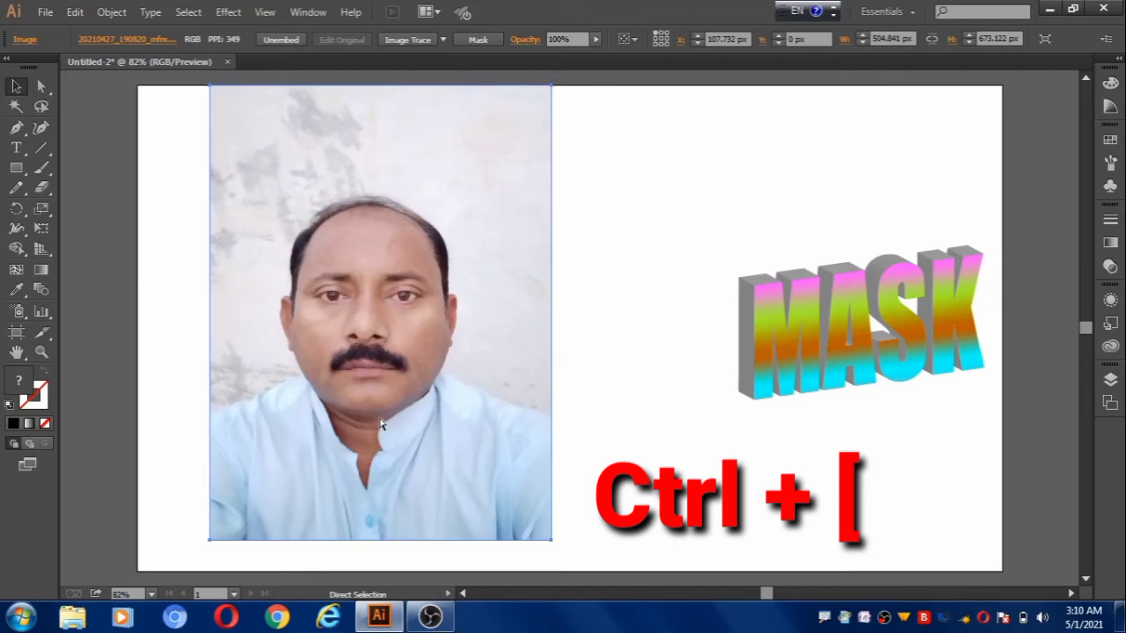
{"action": "key", "text": "ctrl+bracketleft"}
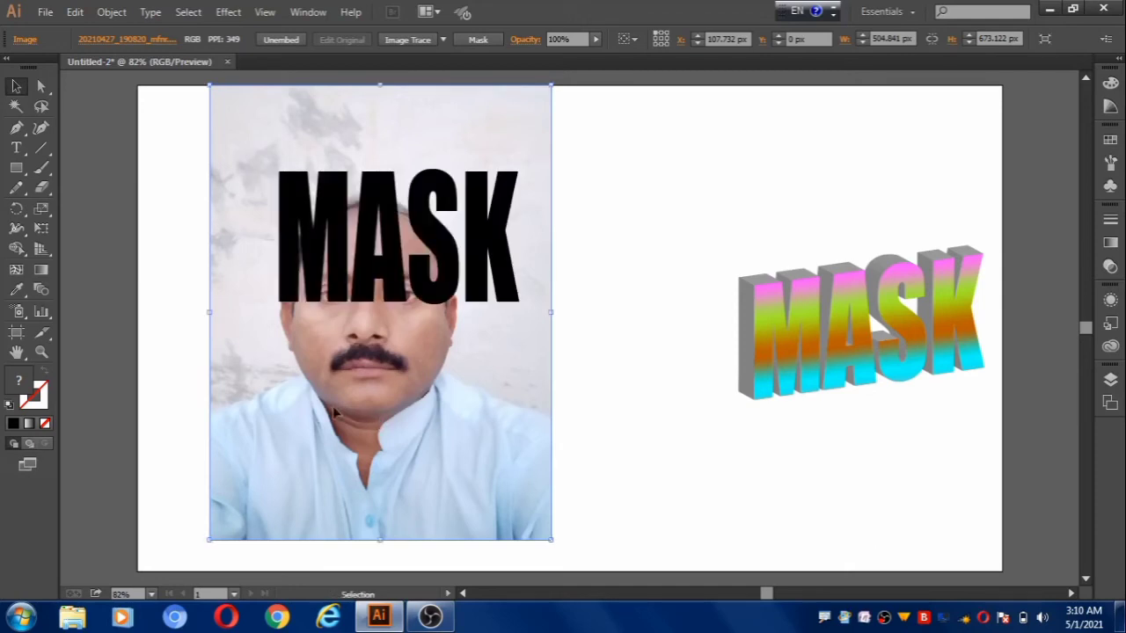
Move the black MASK text over the face in the portrait photo and make a clipping mask from the text and photo.
{"action": "left_click", "coordinate": [337, 292]}
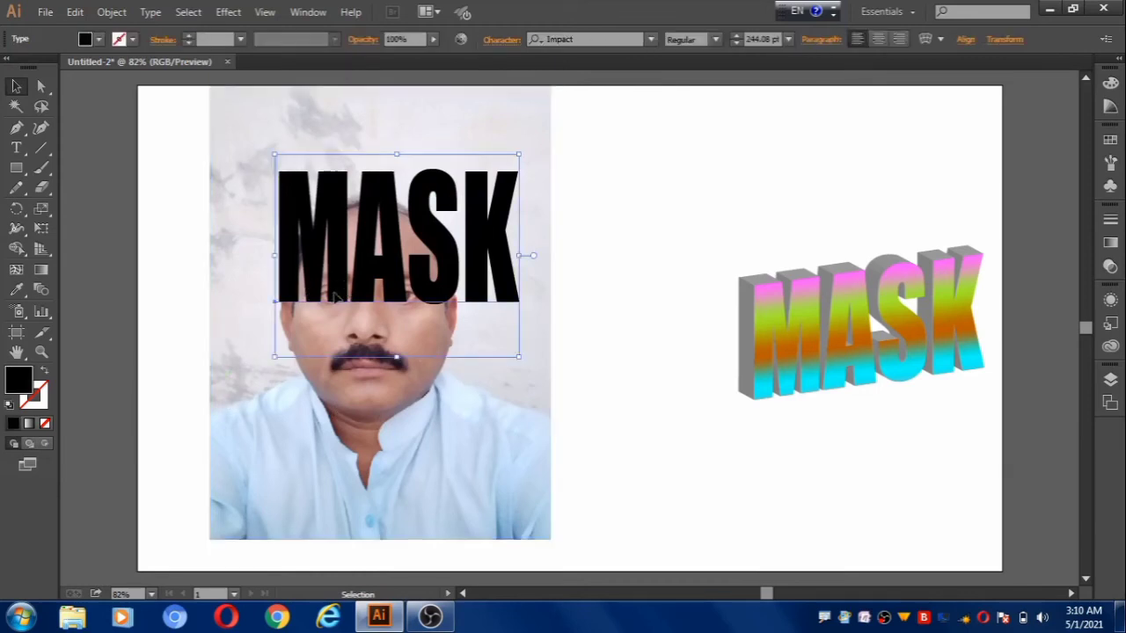
{"action": "left_click_drag", "start_coordinate": [338, 294], "coordinate": [314, 356]}
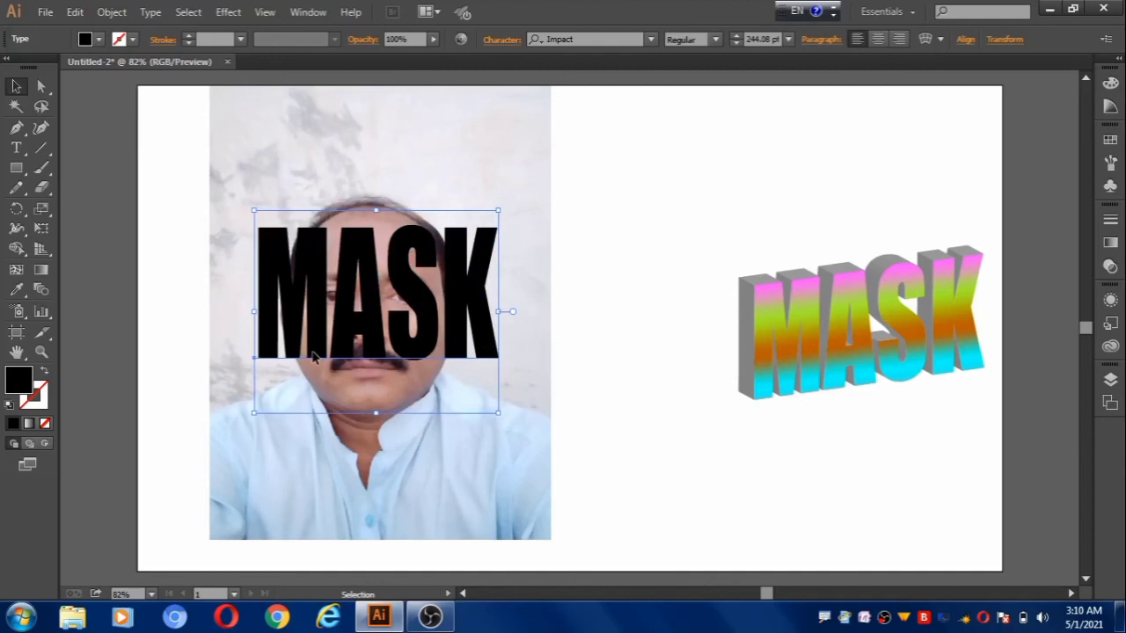
{"action": "left_click_drag", "start_coordinate": [314, 356], "coordinate": [305, 365]}
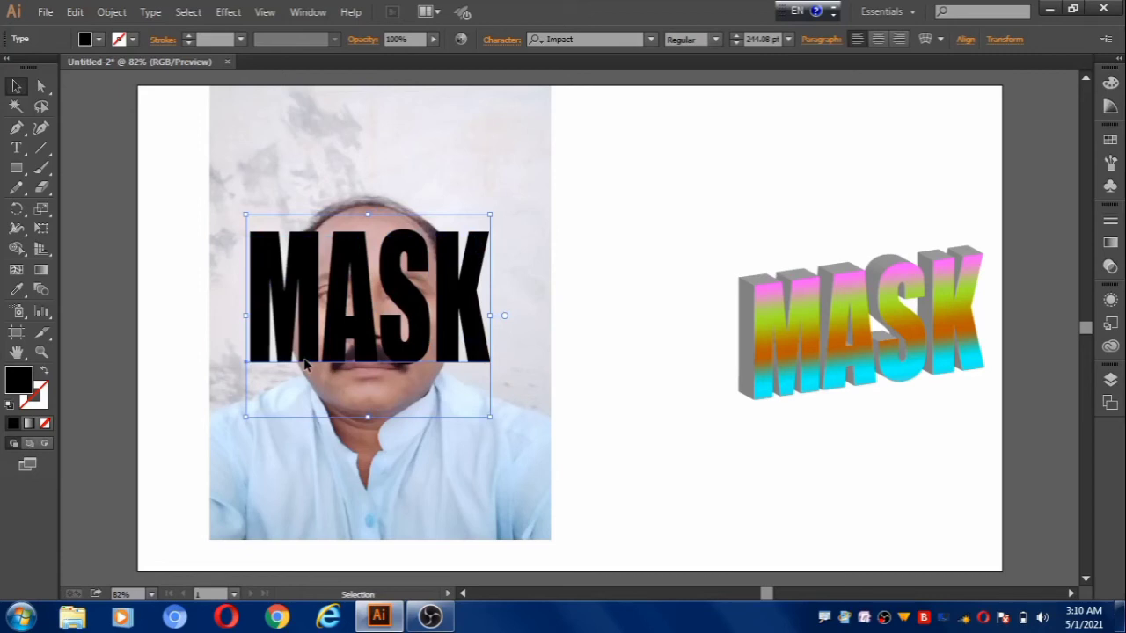
{"action": "left_click_drag", "start_coordinate": [176, 197], "coordinate": [293, 319]}
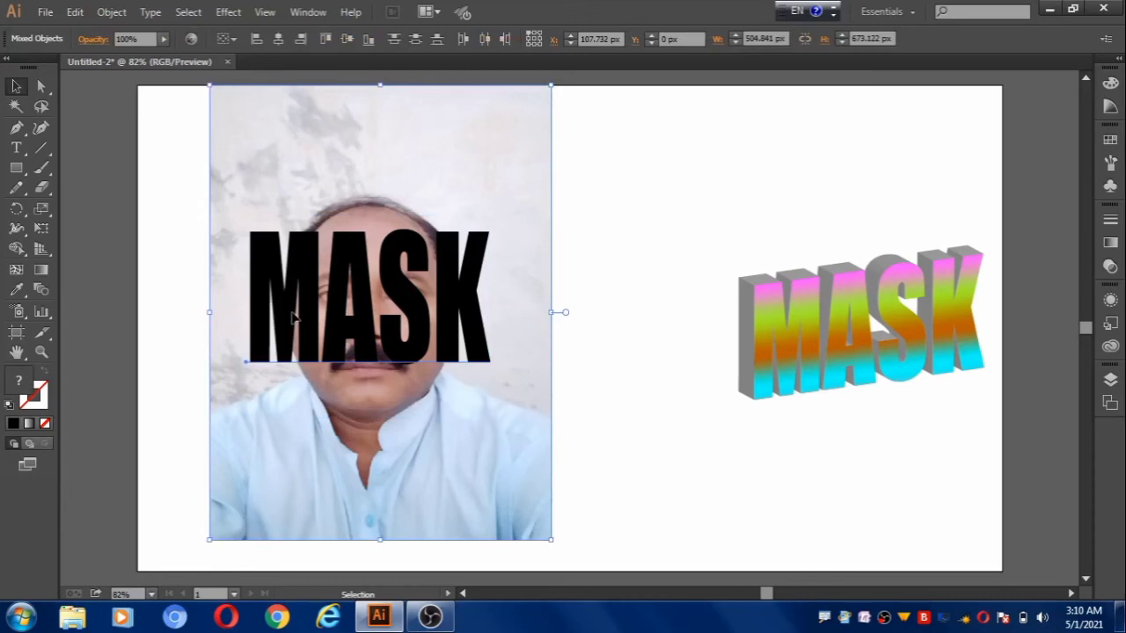
{"action": "key", "text": "ctrl+7"}
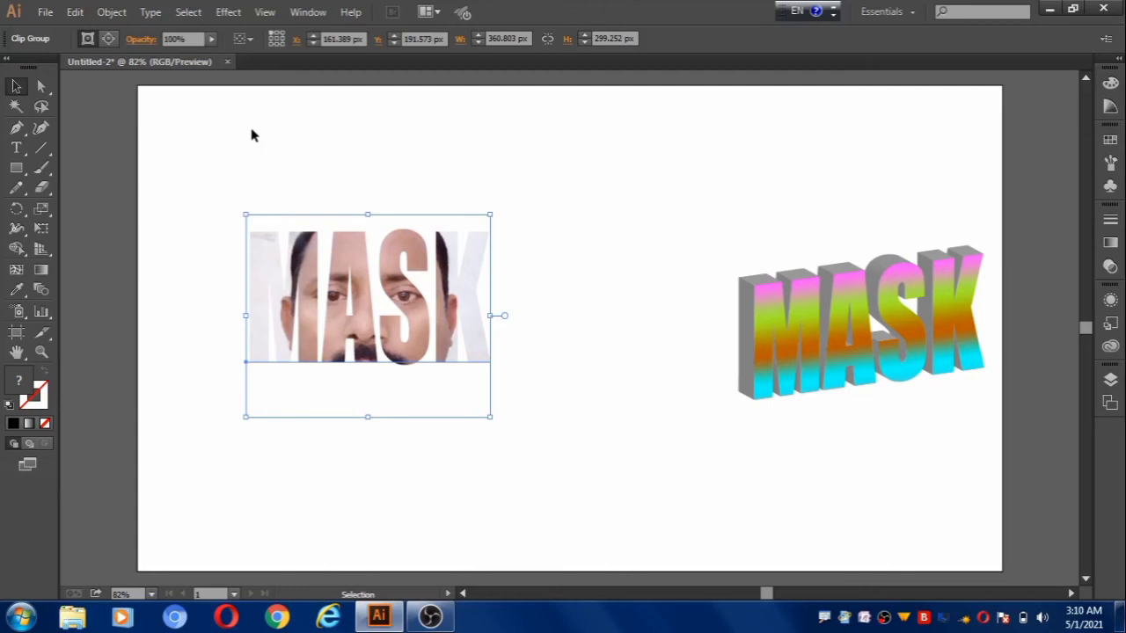
Apply 3D Extrude & Bevel to the portrait-filled MASK text with Off-Axis Front position, 50 pt depth and no bevel.
{"action": "left_click", "coordinate": [228, 12]}
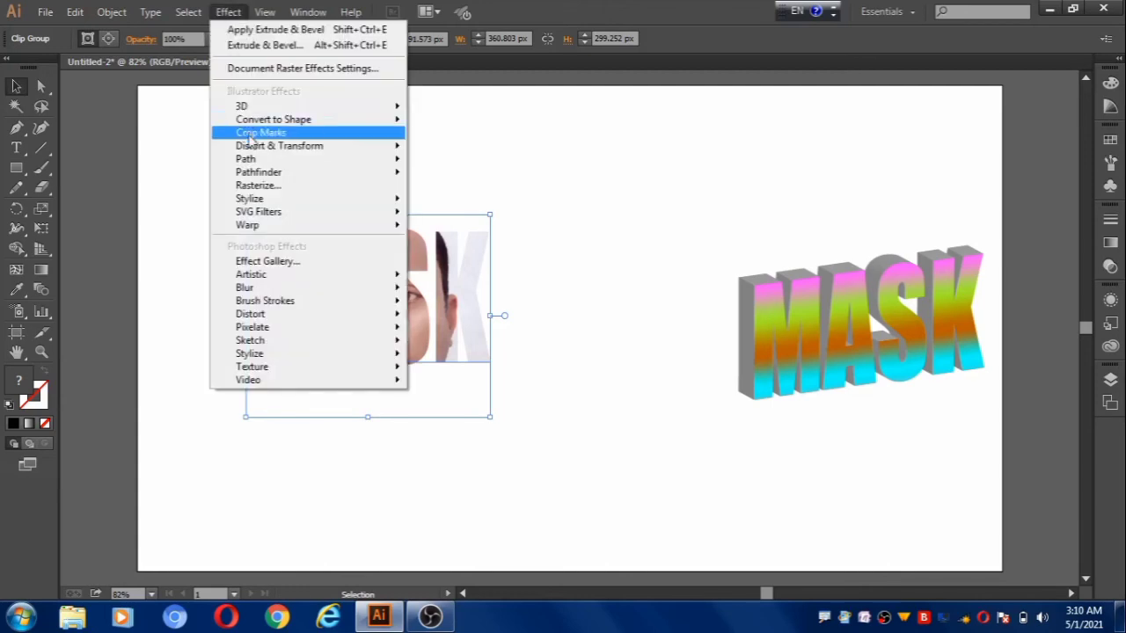
{"action": "mouse_move", "coordinate": [253, 109]}
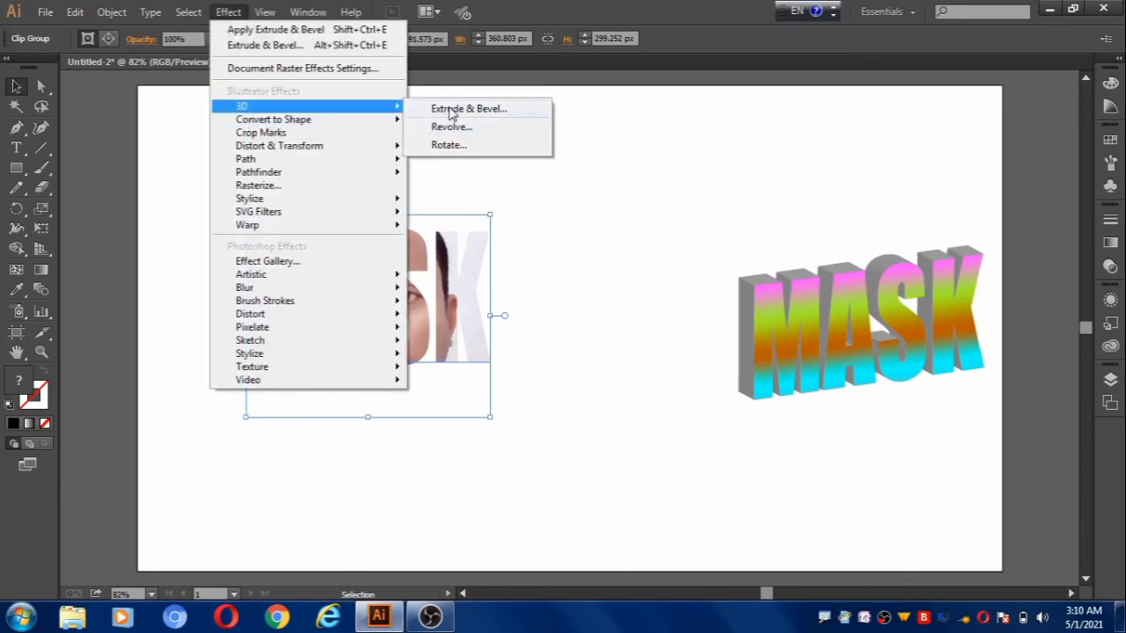
{"action": "left_click", "coordinate": [452, 110]}
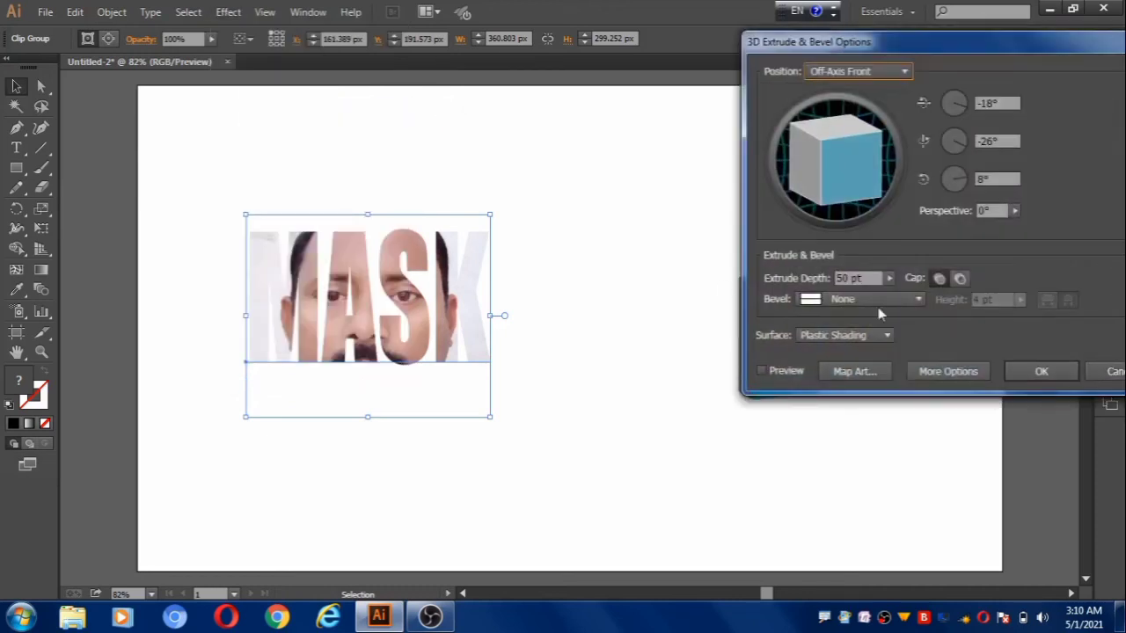
{"action": "left_click", "coordinate": [762, 372]}
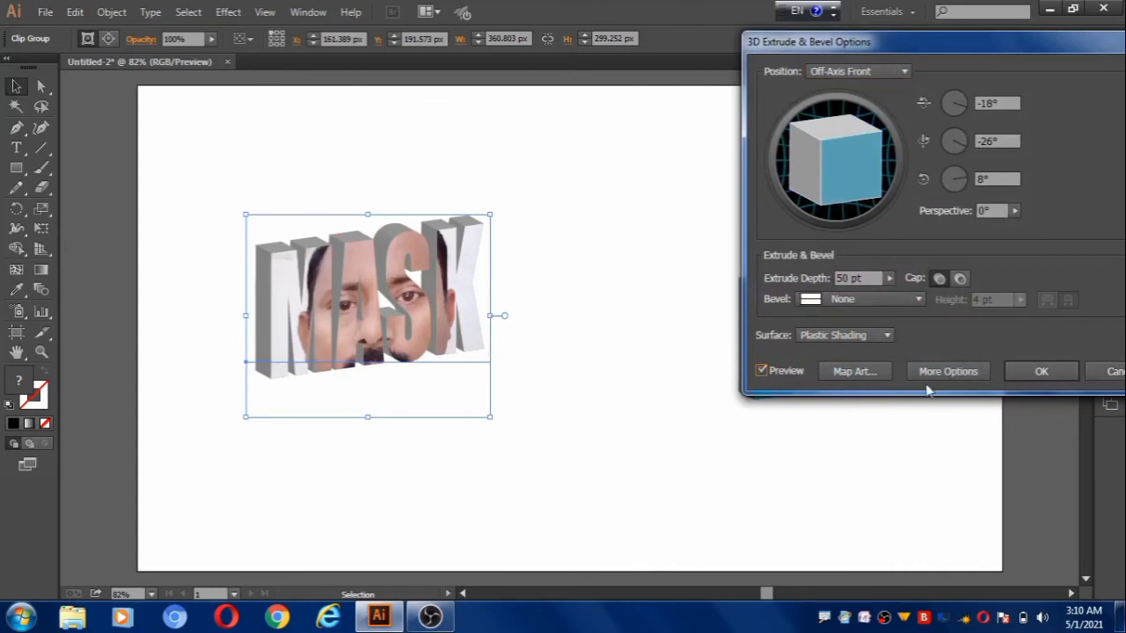
{"action": "left_click", "coordinate": [1039, 370]}
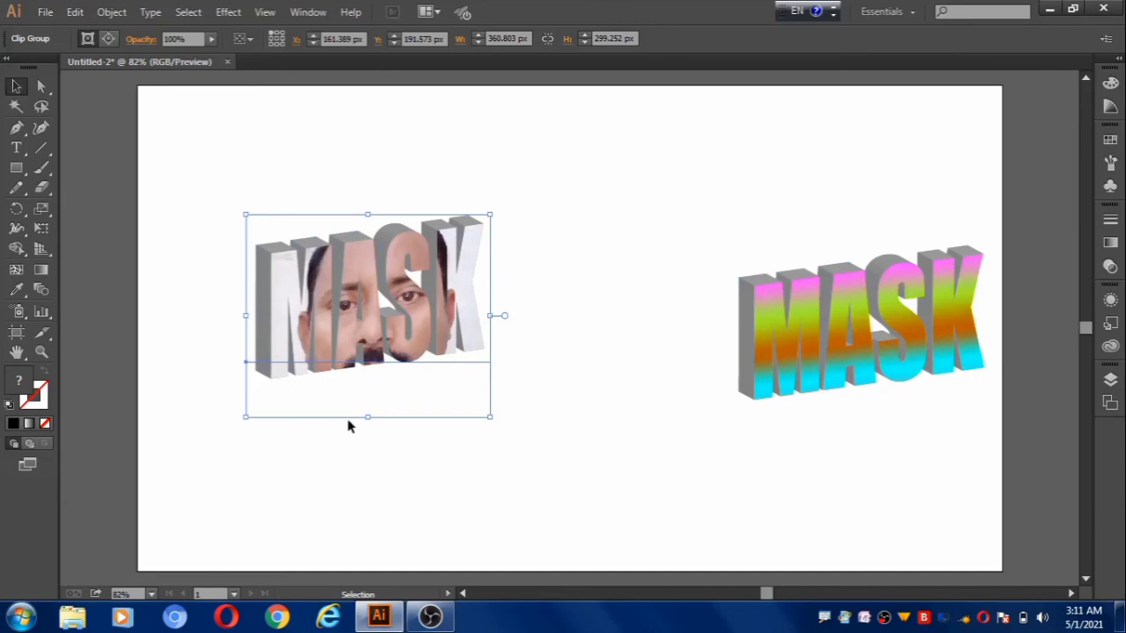
Move the striped and portrait-filled 3D MASK texts closer together near the middle of the artboard, and deselect everything.
{"action": "left_click", "coordinate": [610, 475]}
{"action": "left_click_drag", "start_coordinate": [853, 360], "coordinate": [723, 333]}
{"action": "left_click_drag", "start_coordinate": [412, 327], "coordinate": [443, 339]}
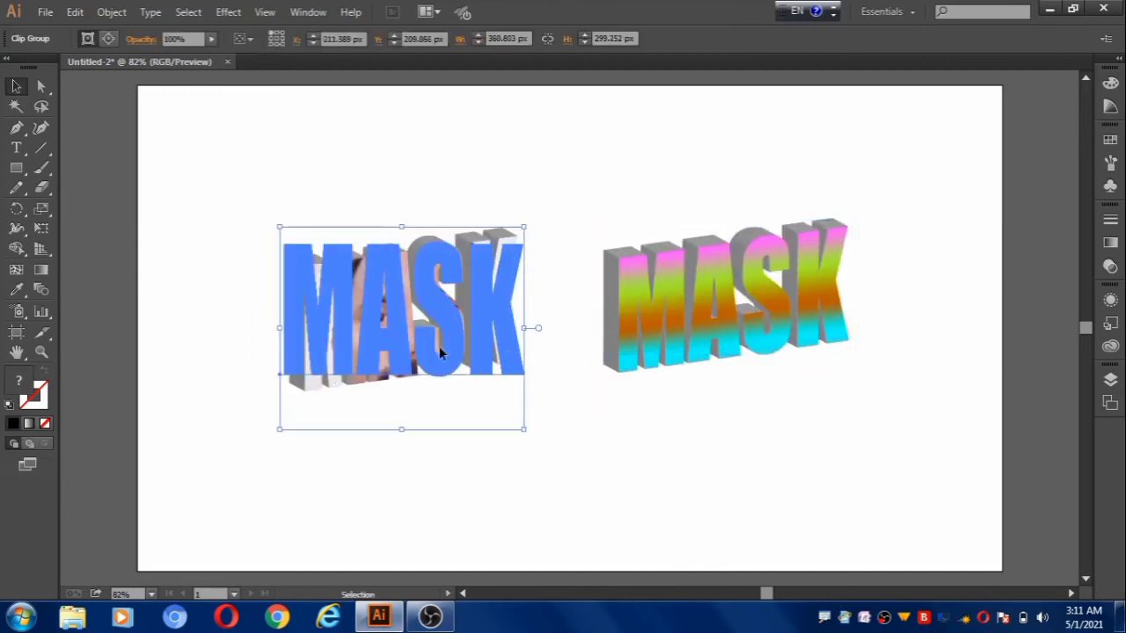
{"action": "left_click", "coordinate": [518, 501]}
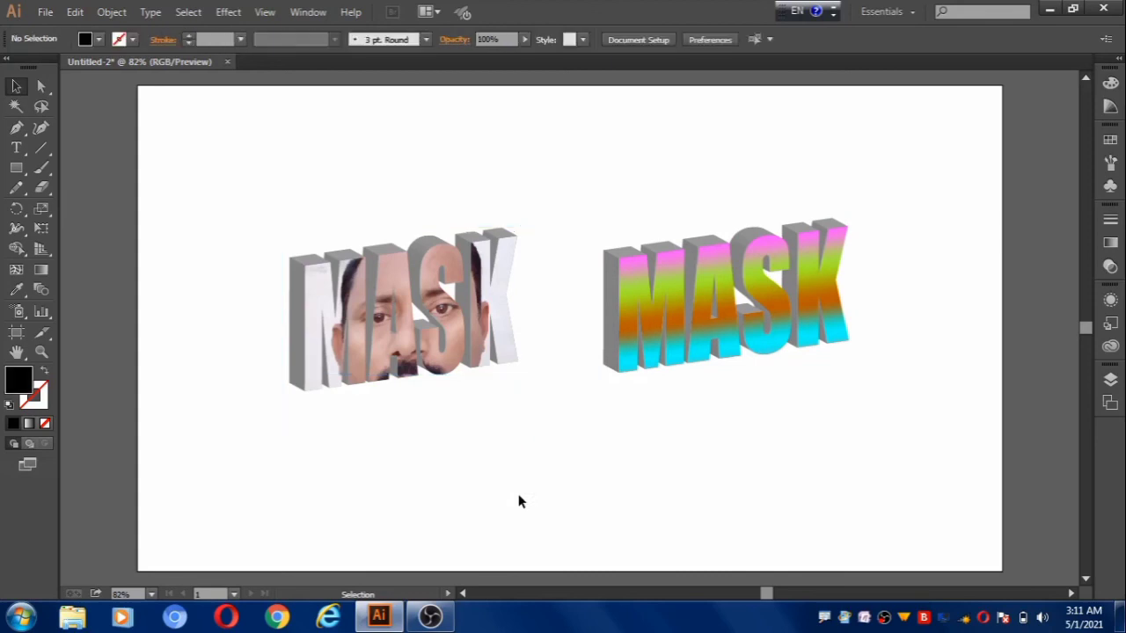